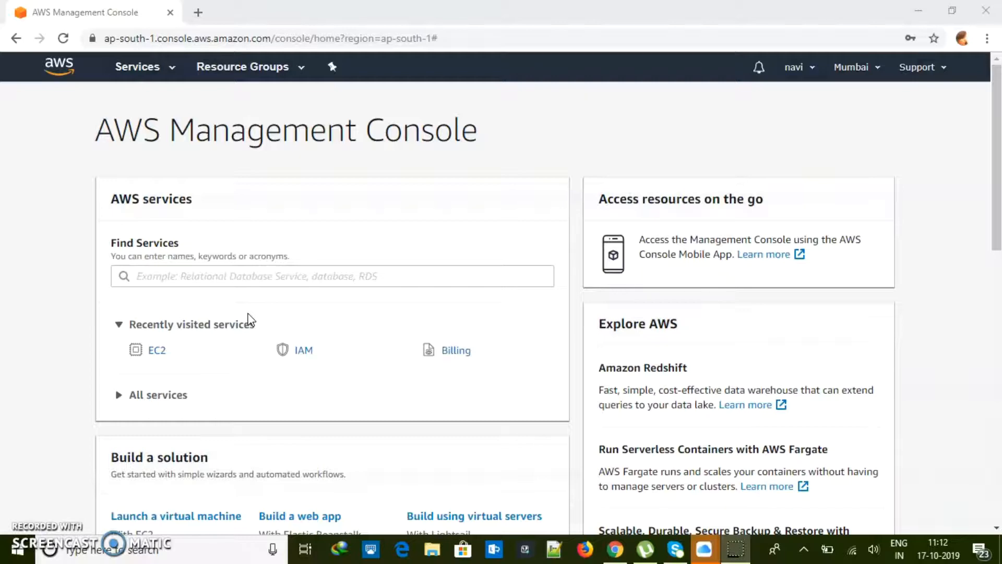
Open the Services menu to list all AWS services, including EC2 under Compute
left_click(138, 67)
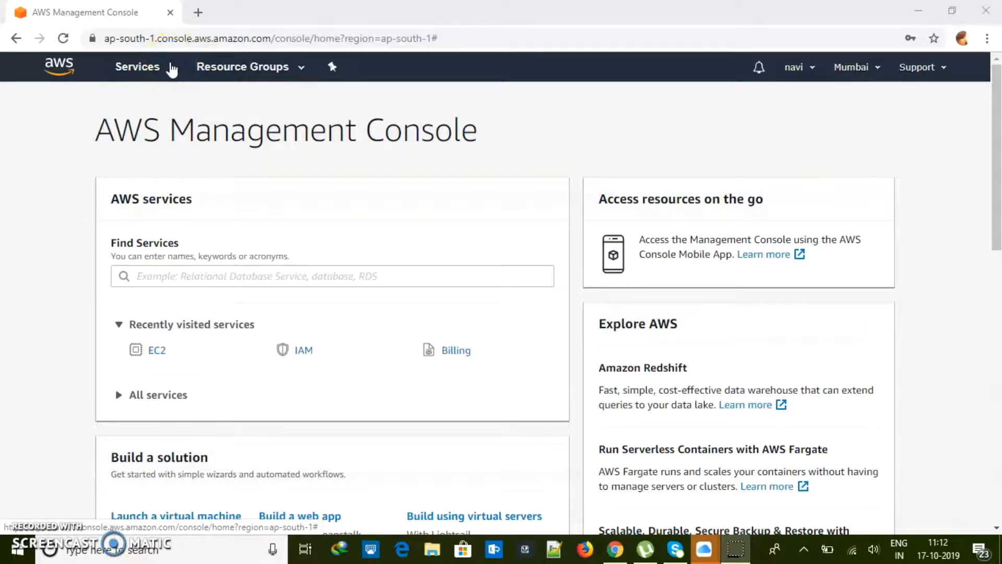
left_click(173, 68)
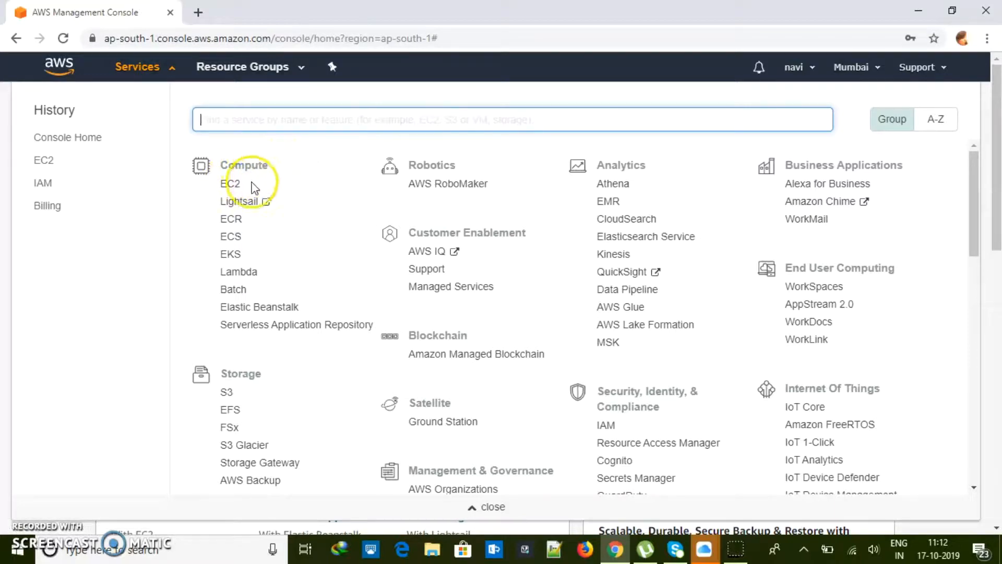
Go to the EC2 dashboard, confirm the region stays Mumbai, and start launching an instance
left_click(230, 185)
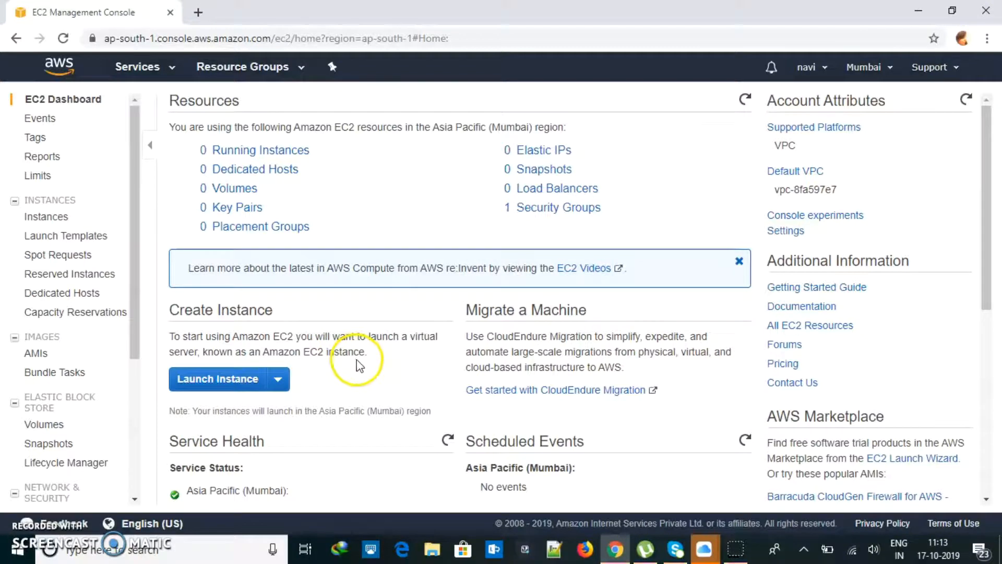
left_click(887, 68)
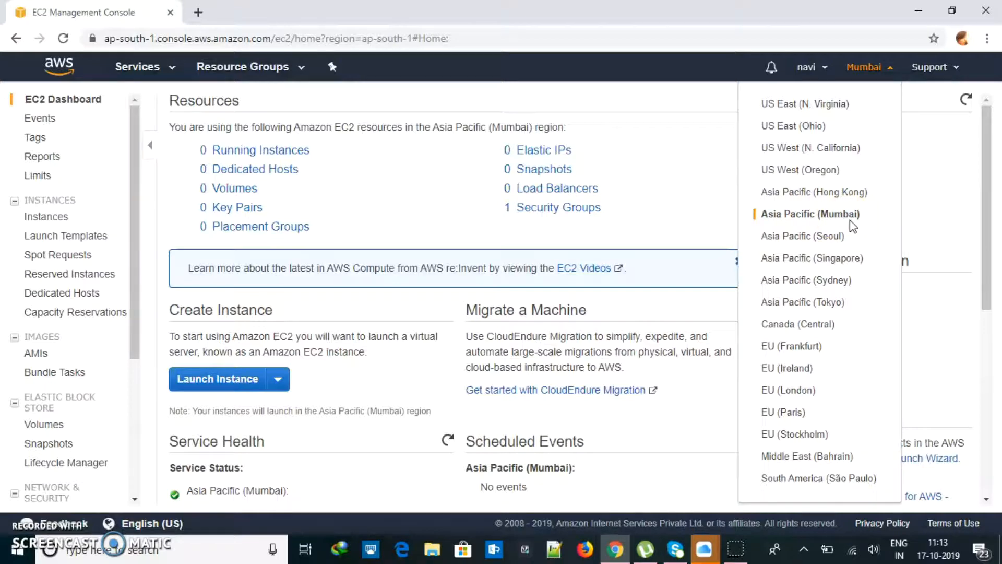
left_click(642, 225)
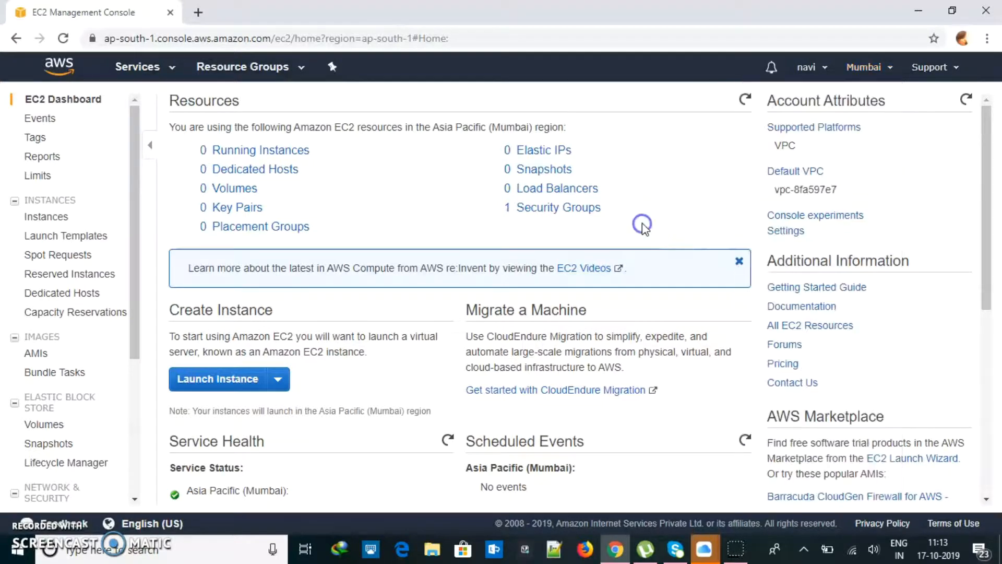
left_click(214, 379)
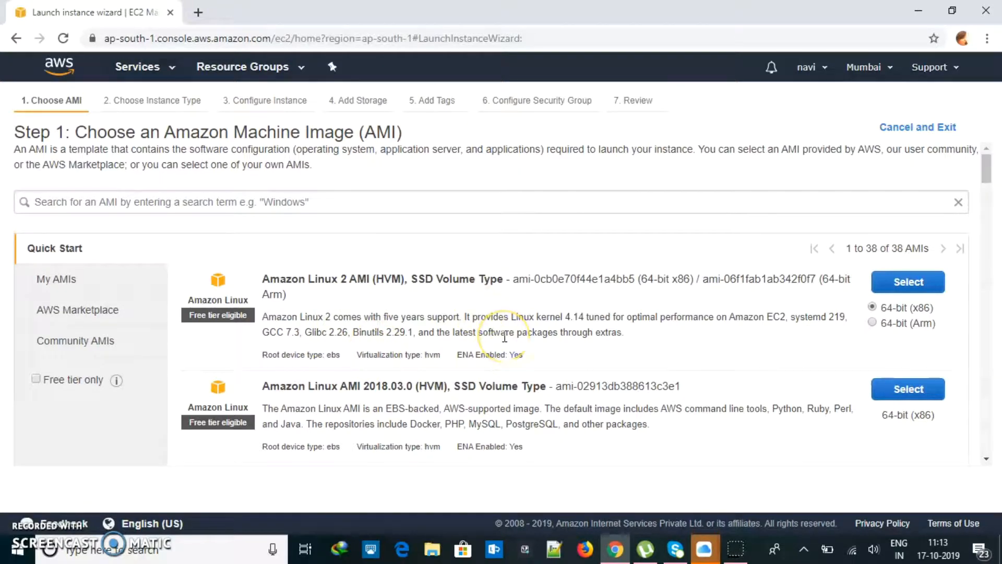
Scroll the Quick Start AMI list to find Amazon Linux 2 AMI (HVM), SSD Volume Type
left_click_drag(987, 167, 985, 206)
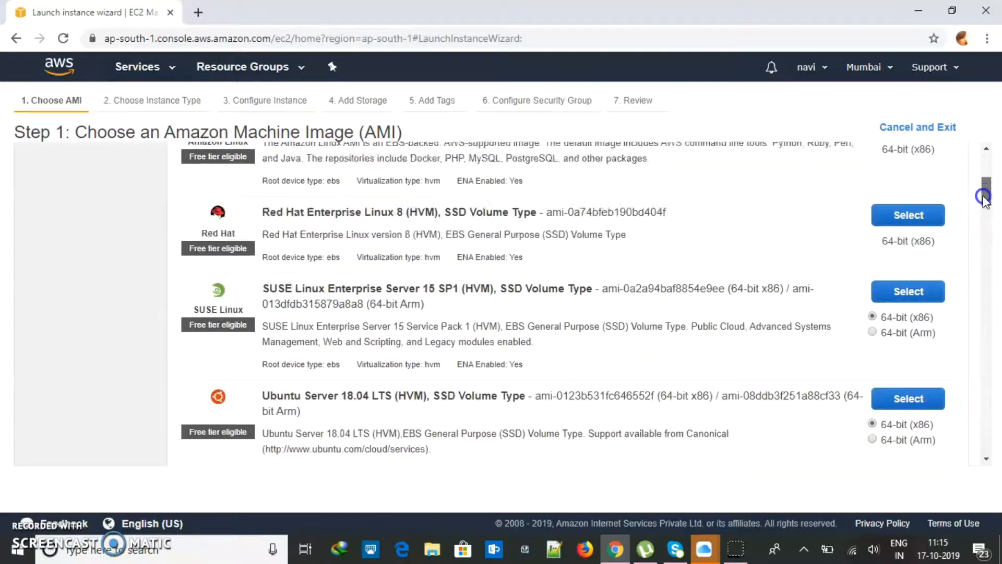
left_click_drag(985, 198, 984, 157)
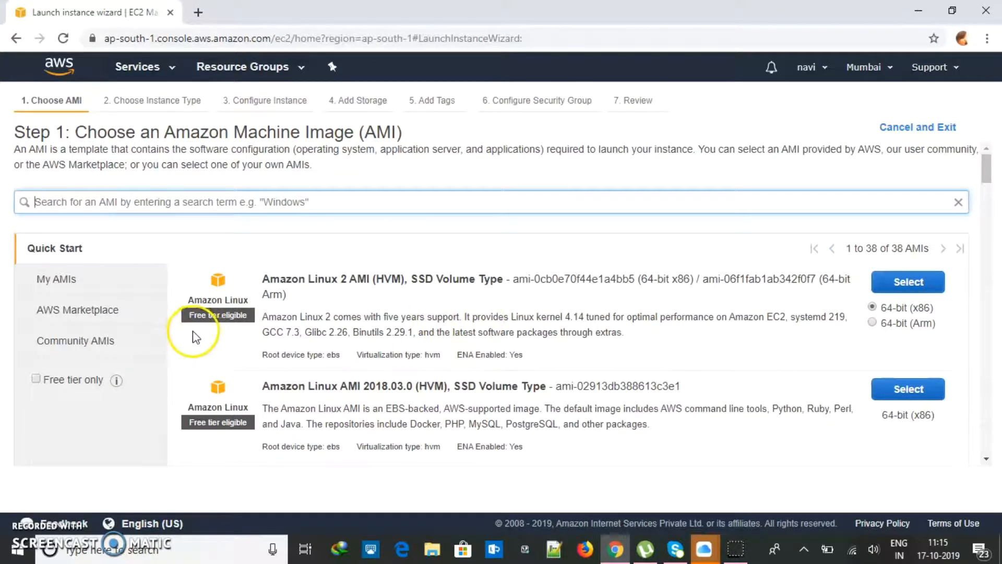
mouse_move(985, 170)
left_mouse_down()
mouse_move(987, 266)
mouse_move(984, 159)
left_mouse_up()
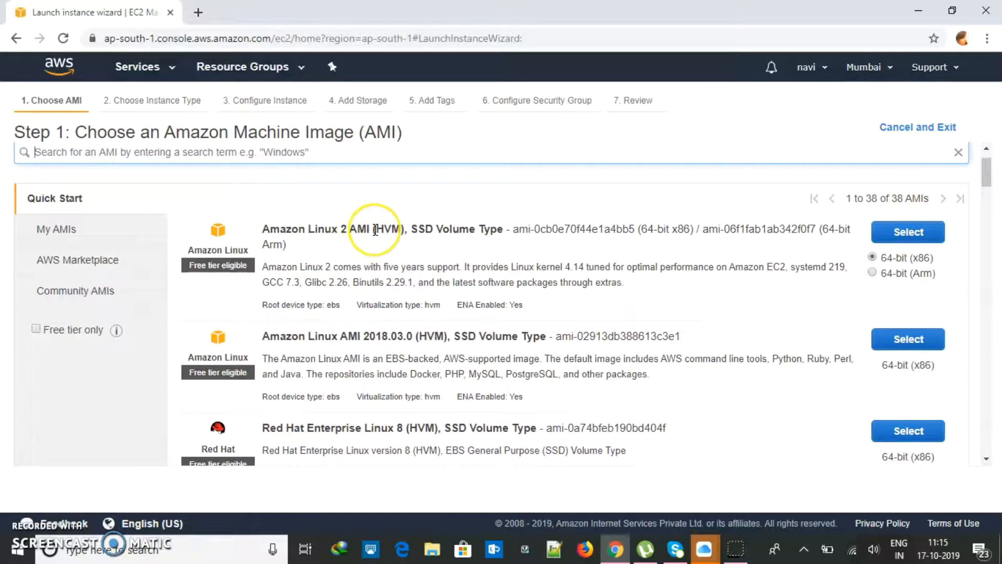
left_click_drag(478, 230, 262, 230)
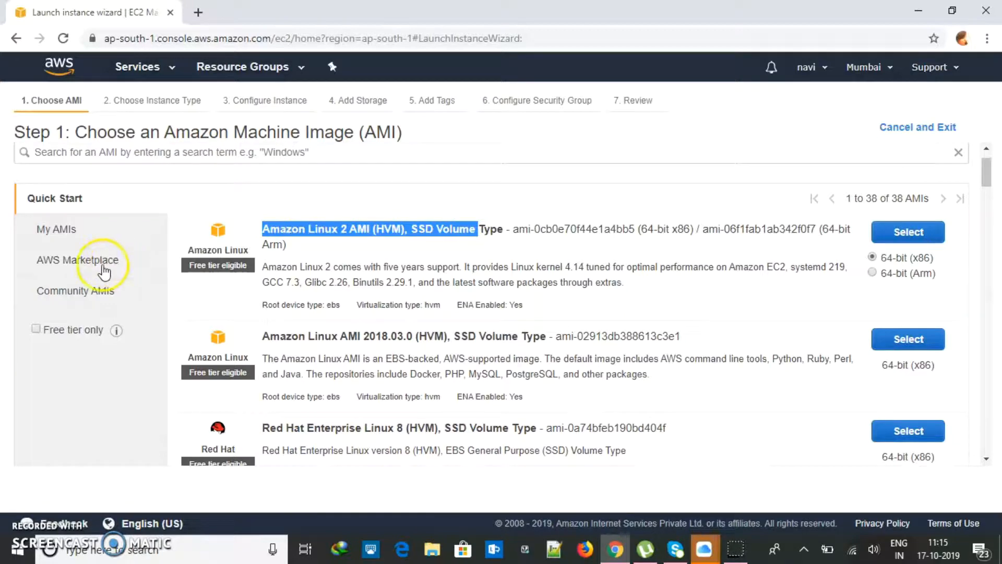
left_click(102, 268)
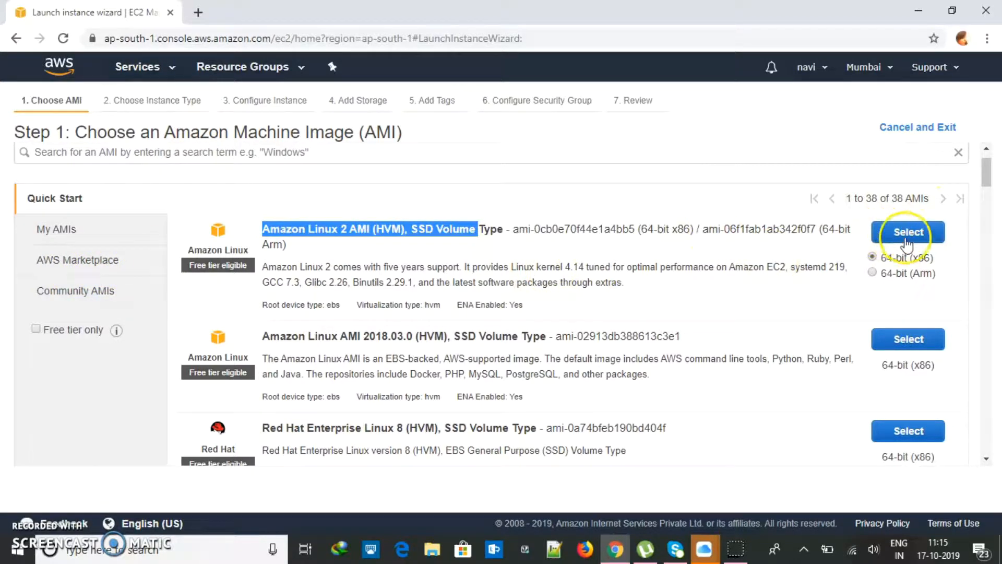
Select the Amazon Linux 2 AMI and keep the t2.micro type with 1 GiB memory
left_click(923, 231)
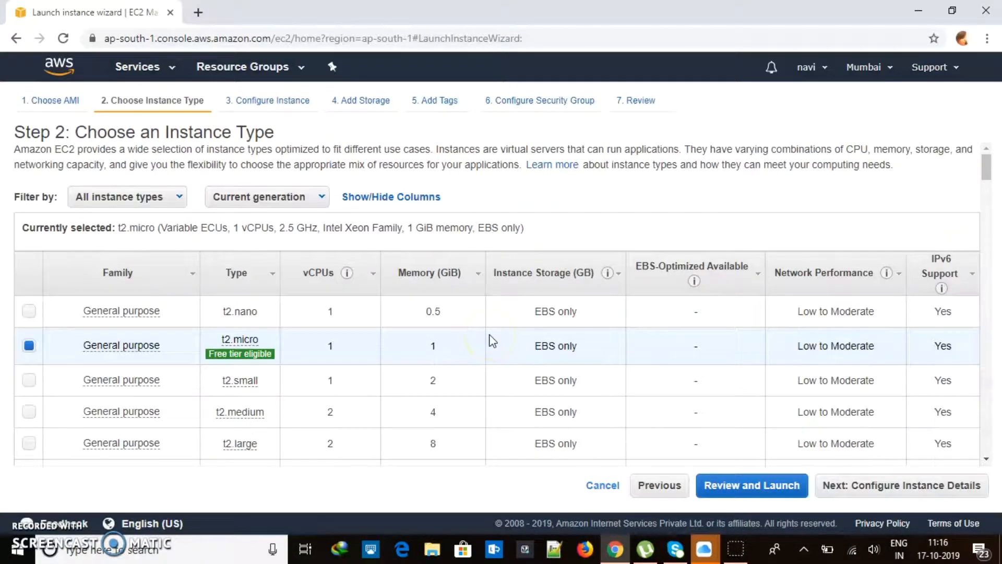
left_click_drag(985, 172, 986, 182)
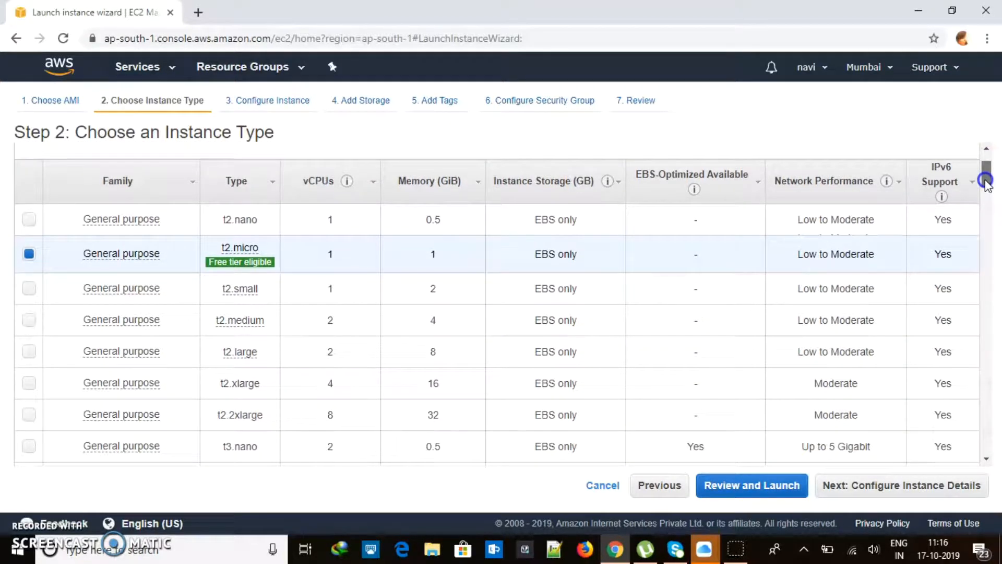
left_click_drag(987, 184, 987, 180)
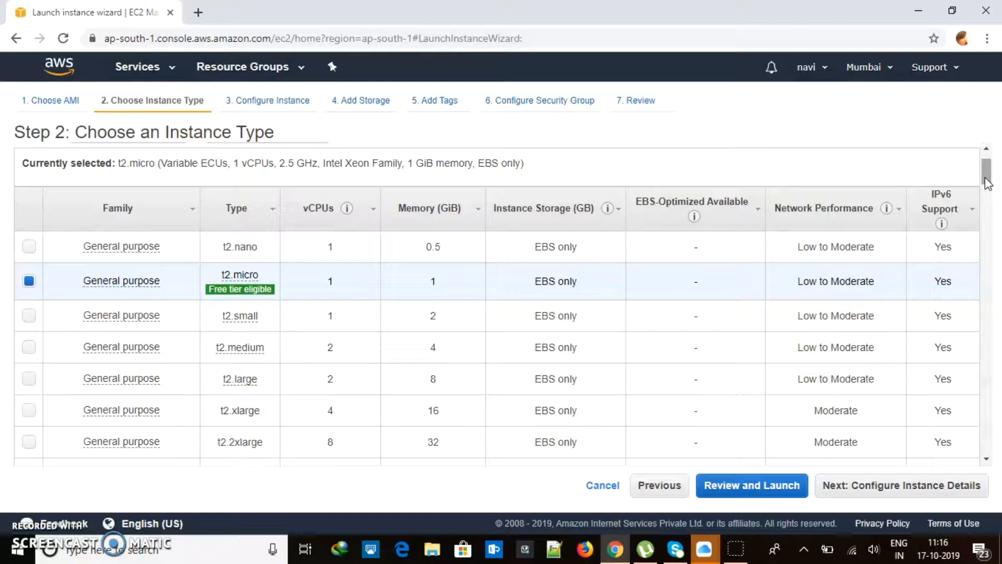
left_click_drag(986, 170, 979, 148)
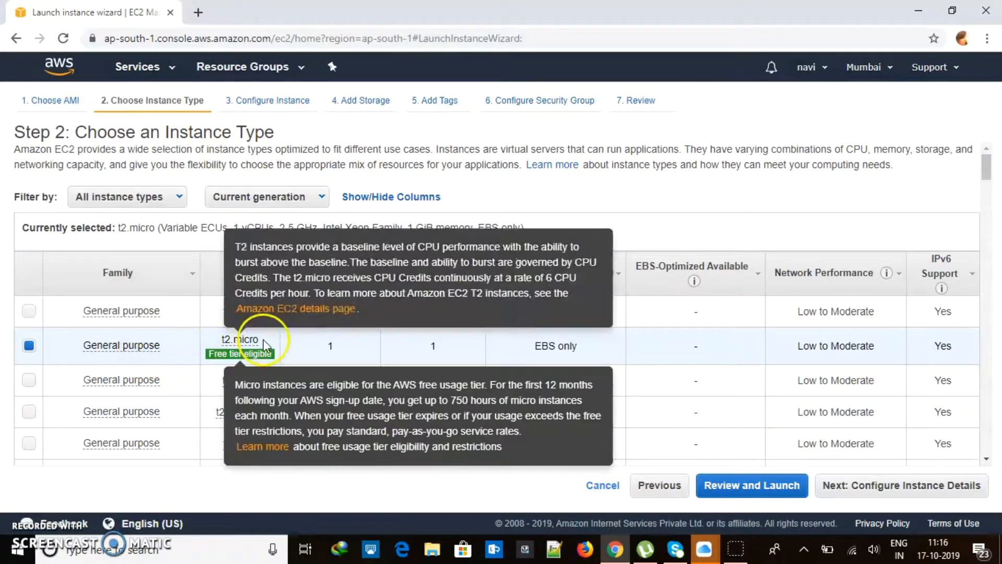
mouse_move(214, 359)
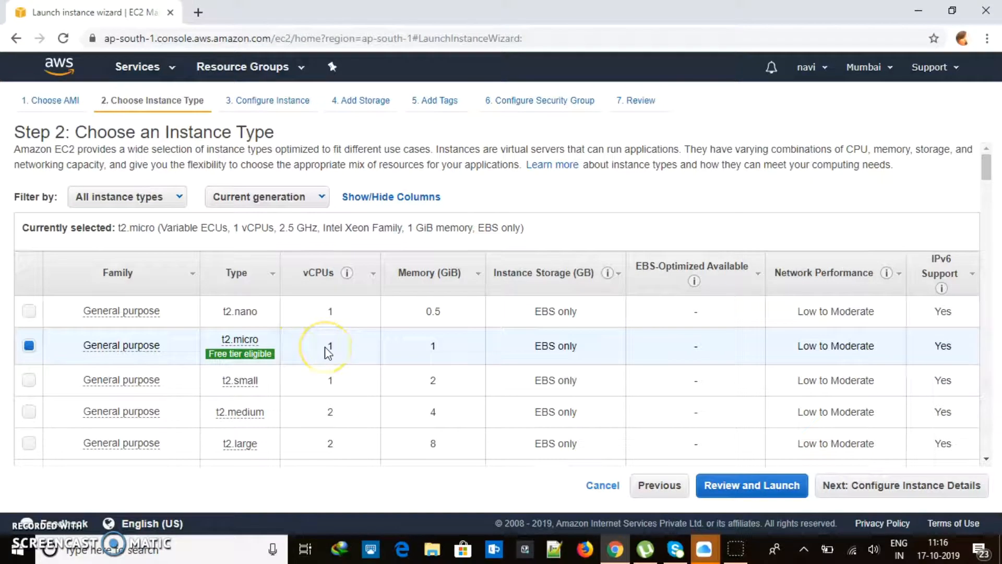
double_click(429, 349)
Set Number of instances to 1 on instance details, leaving Request Spot instances unchecked
left_click(900, 495)
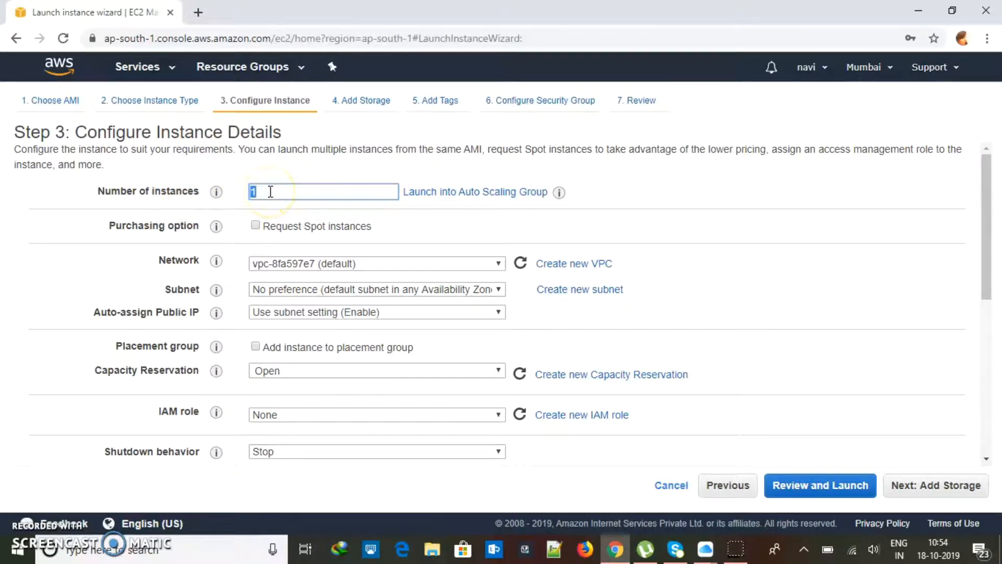
type("5")
double_click(253, 191)
left_click(558, 193)
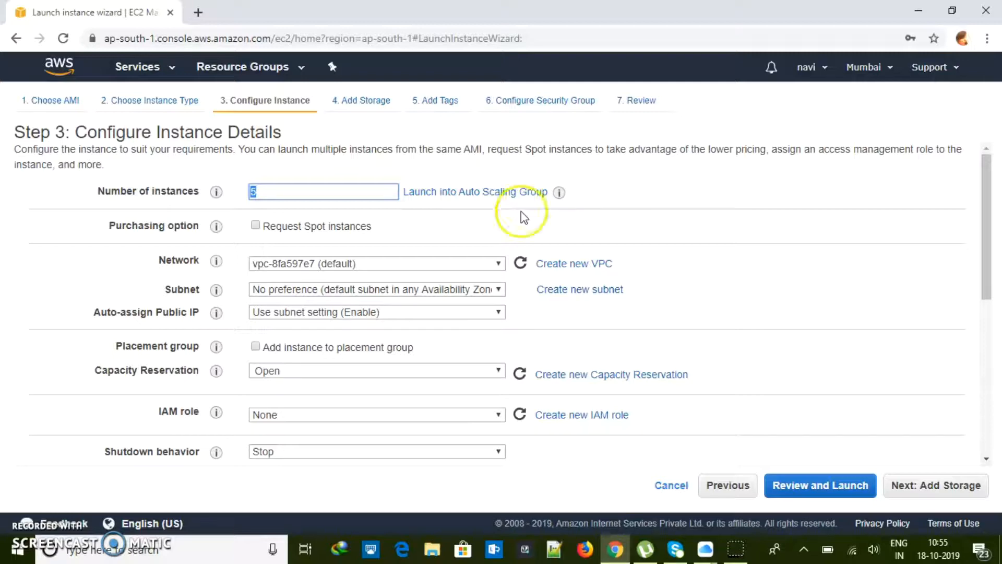
type("1")
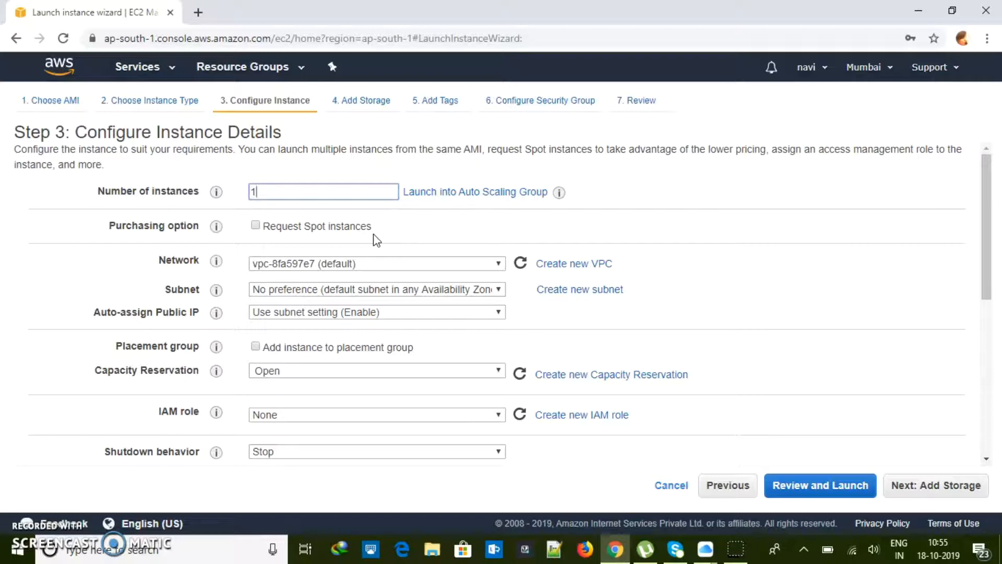
left_click(256, 225)
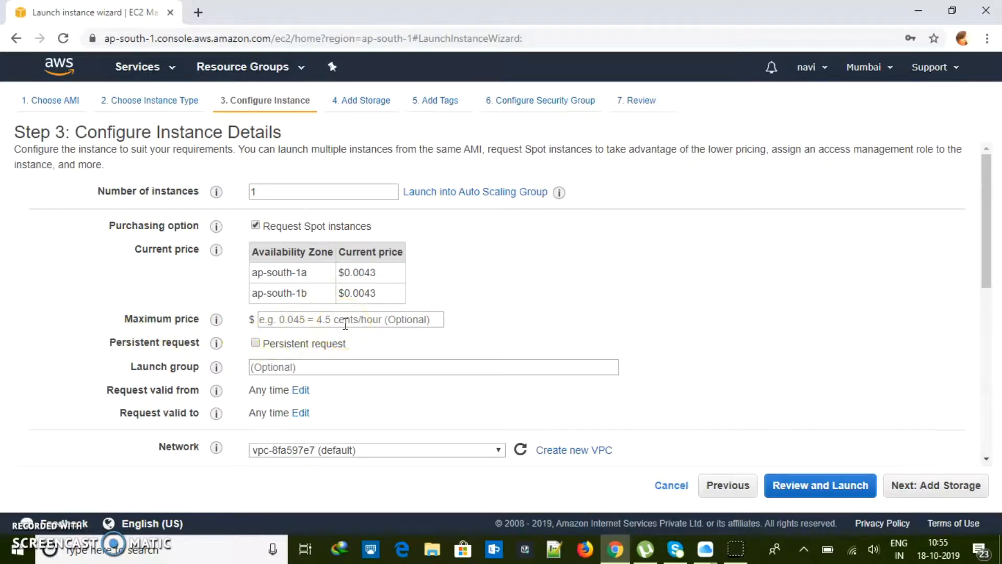
left_click(255, 225)
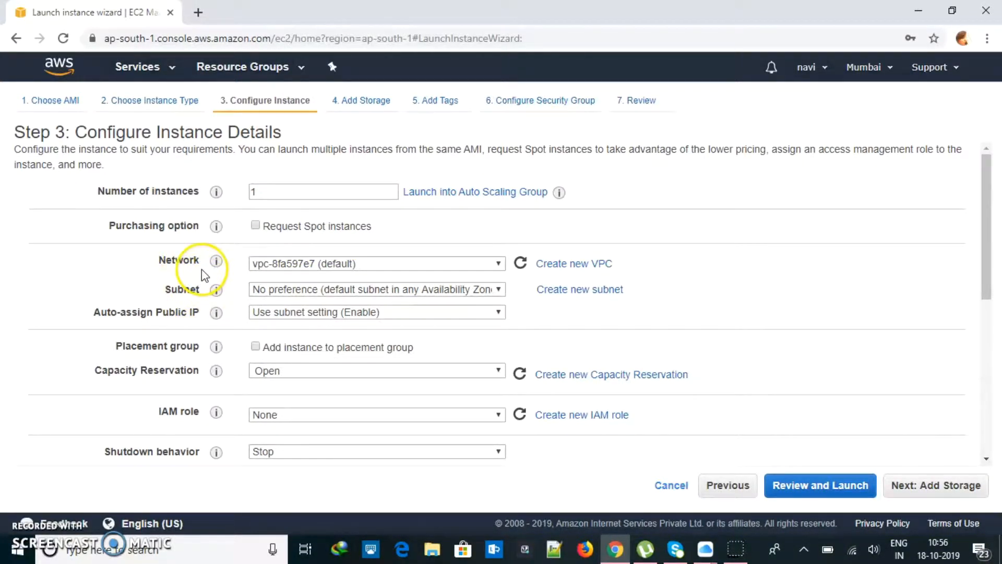
Check the Auto-assign Public IP and IAM role help, then choose the Ec2DB IAM role
mouse_move(203, 232)
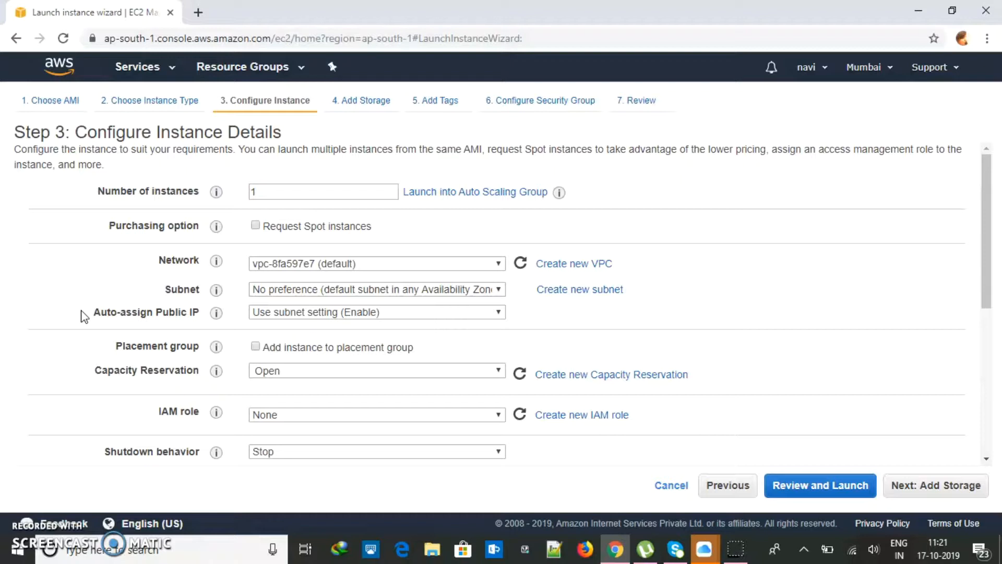
left_click_drag(83, 317, 204, 320)
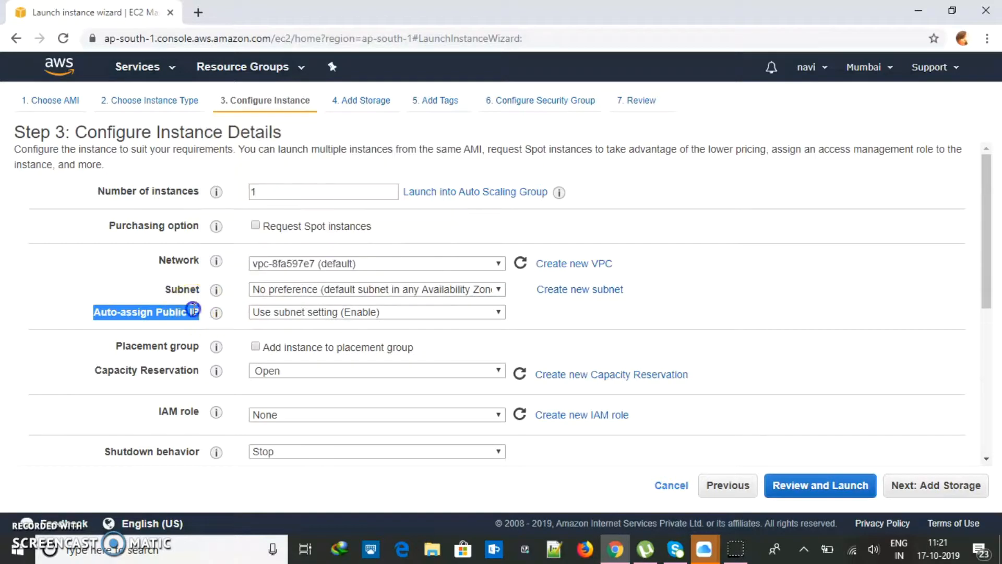
left_click(195, 309)
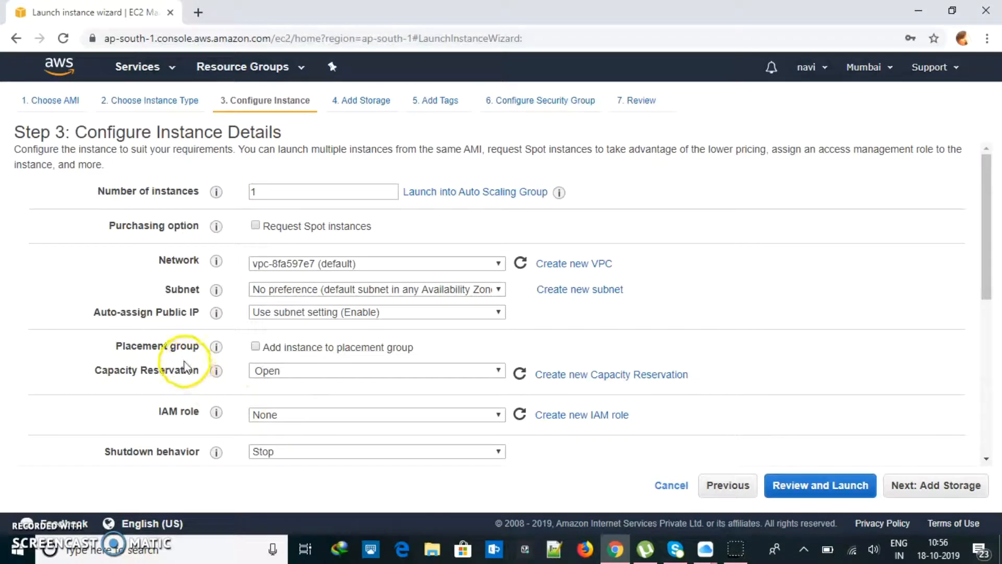
left_click_drag(157, 412, 217, 417)
left_click(117, 412)
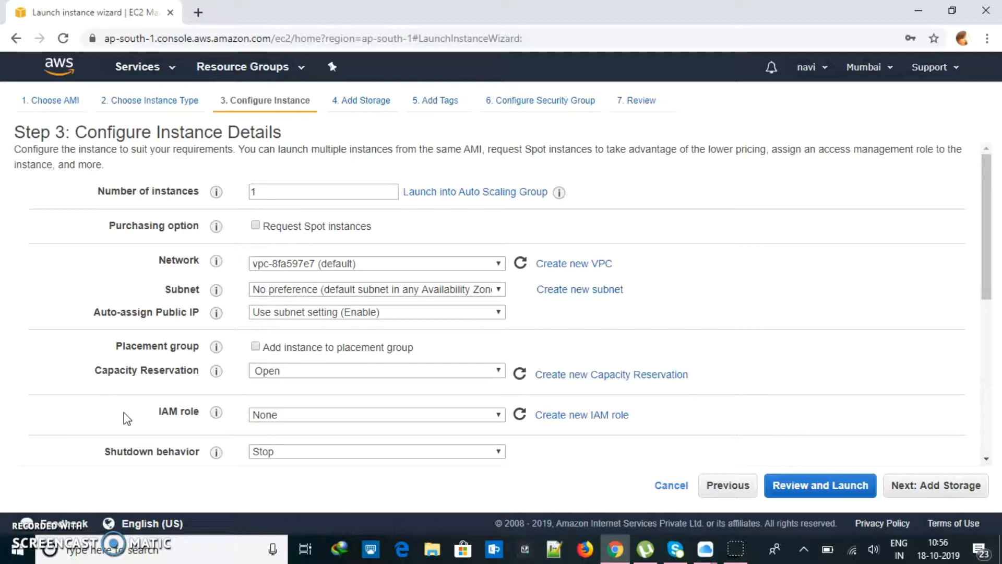
left_click(431, 414)
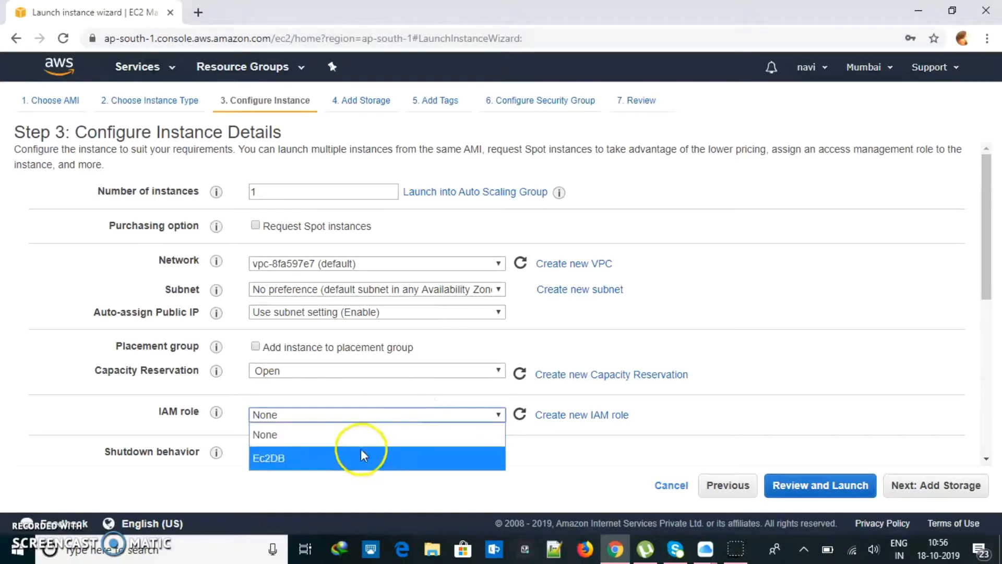
left_click(338, 465)
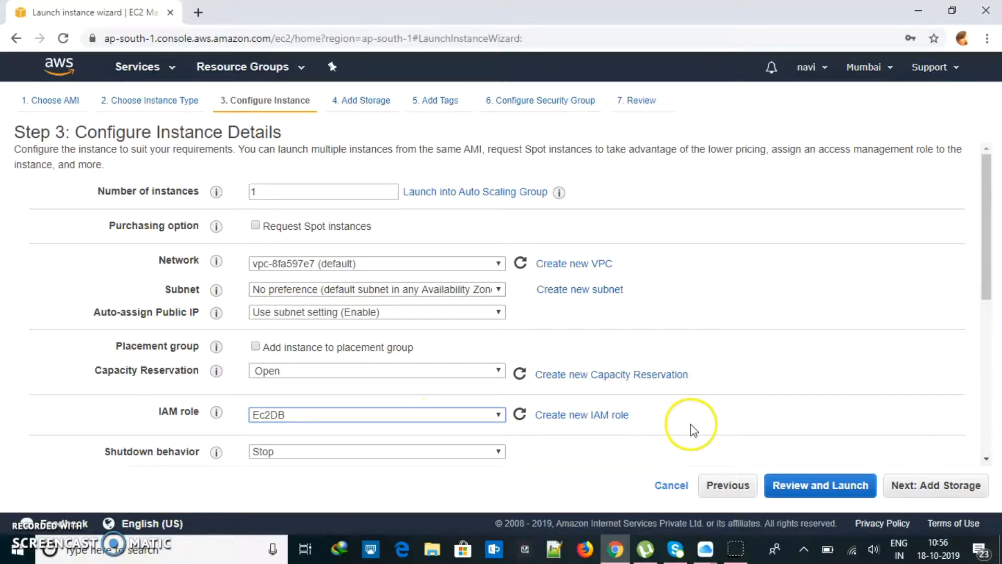
Advance past storage to Configure Security Group, with the default SSH port 22 rule
left_click(931, 496)
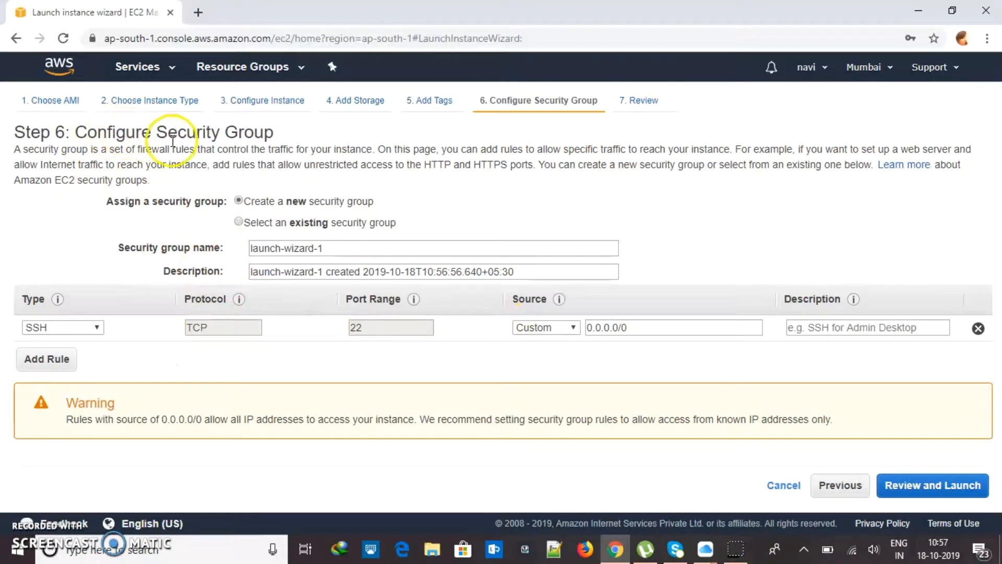
left_click_drag(168, 137, 280, 139)
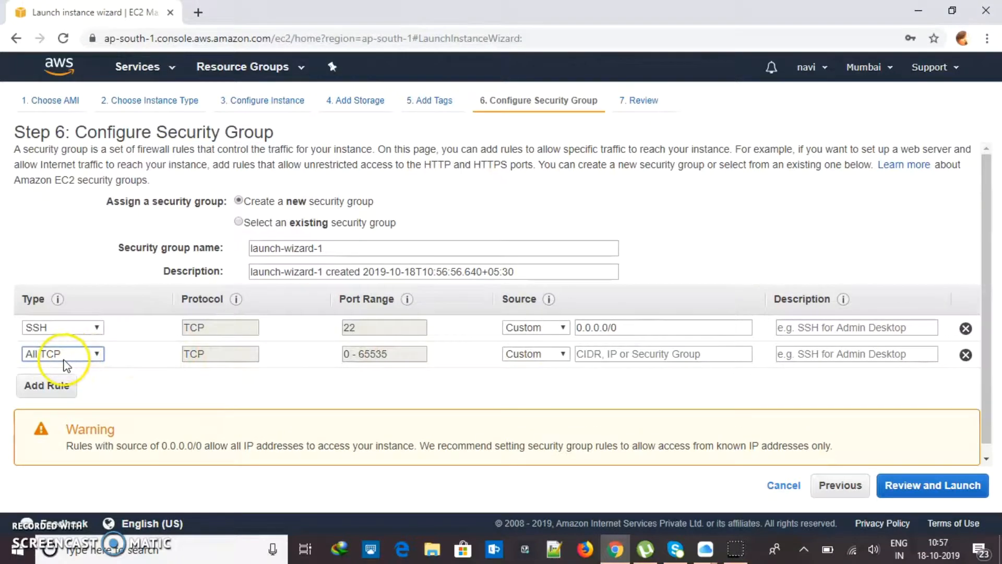
Add an All TCP inbound rule for ports 0–65535 with source set to My IP
left_click(76, 355)
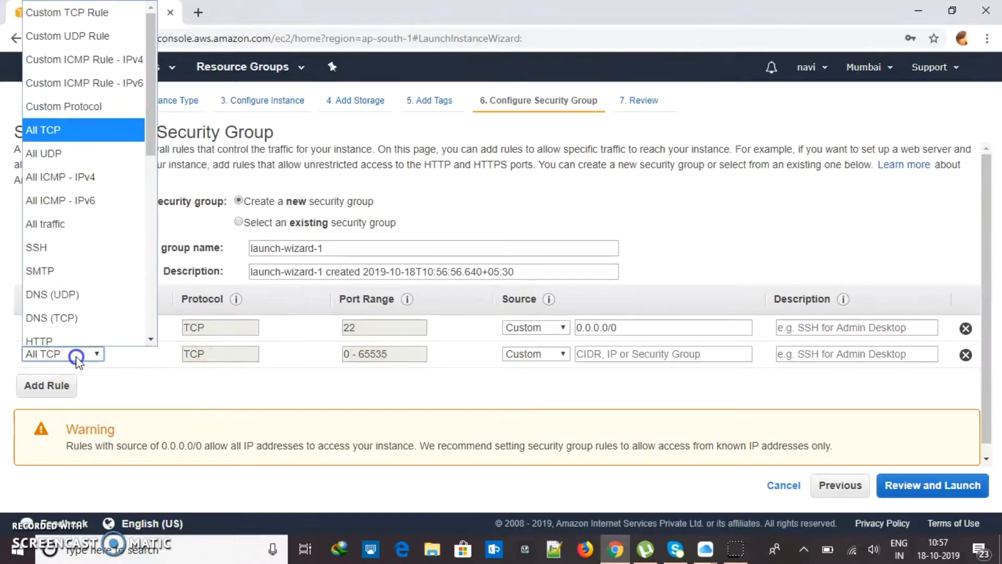
left_click(95, 130)
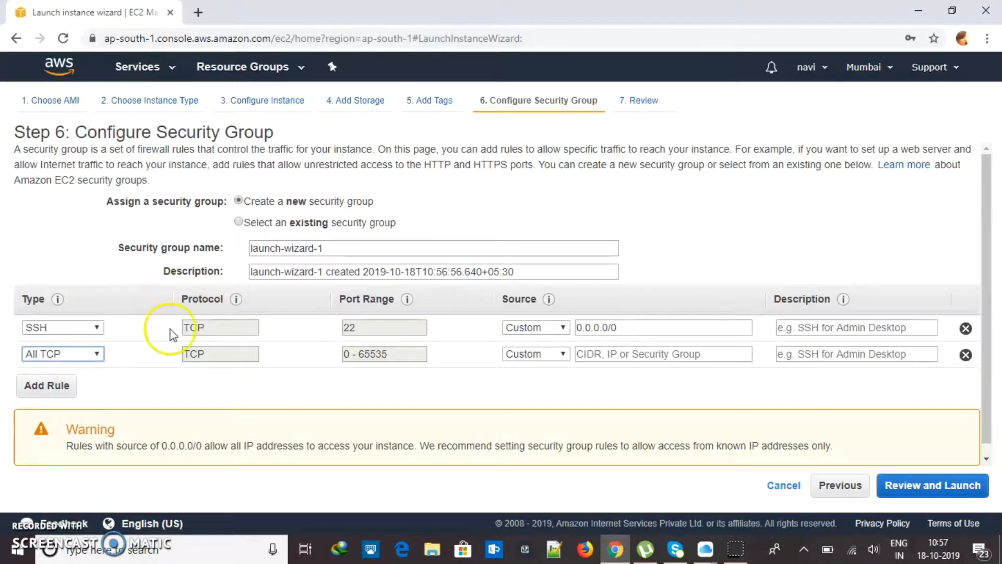
left_click(558, 354)
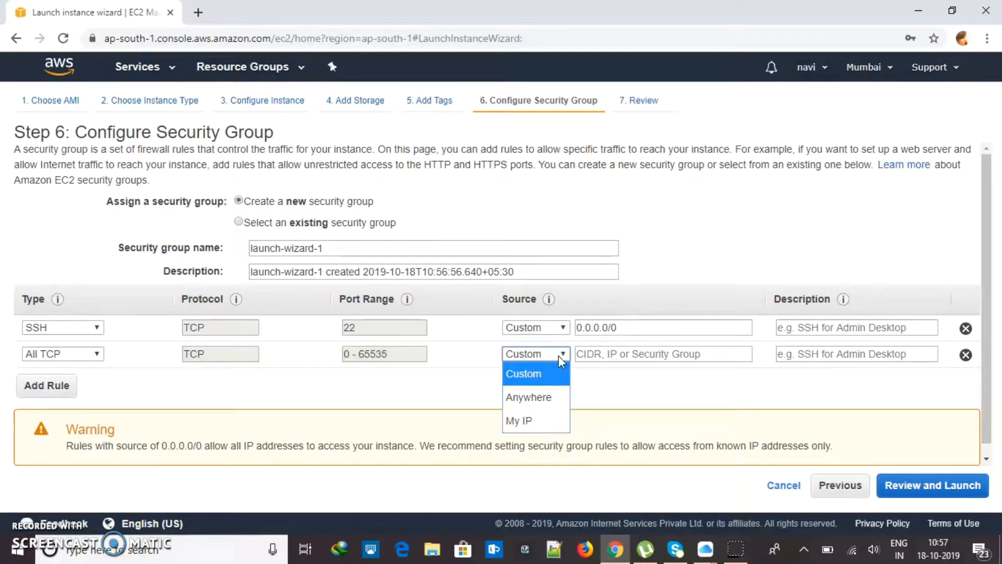
left_click(549, 402)
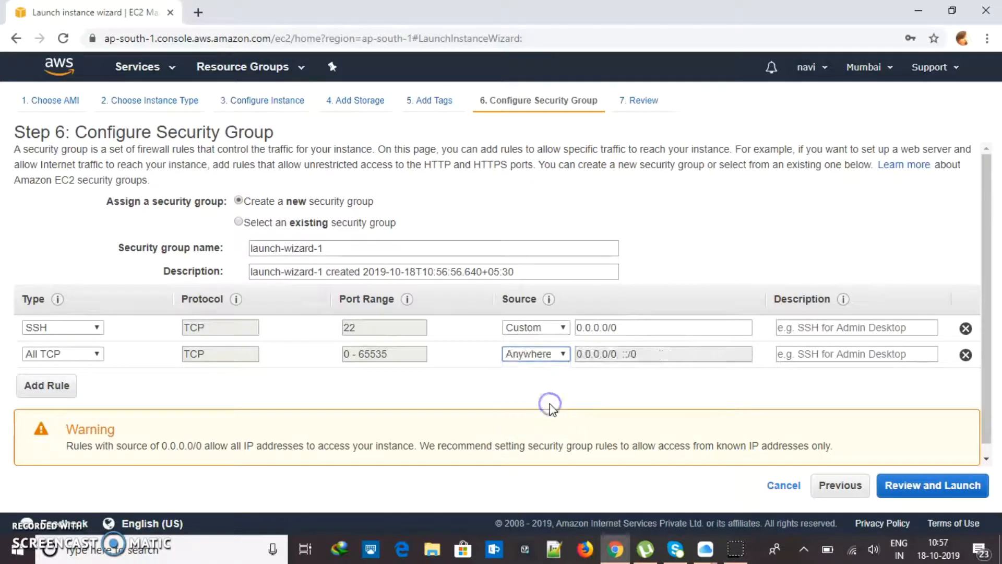
left_click(545, 354)
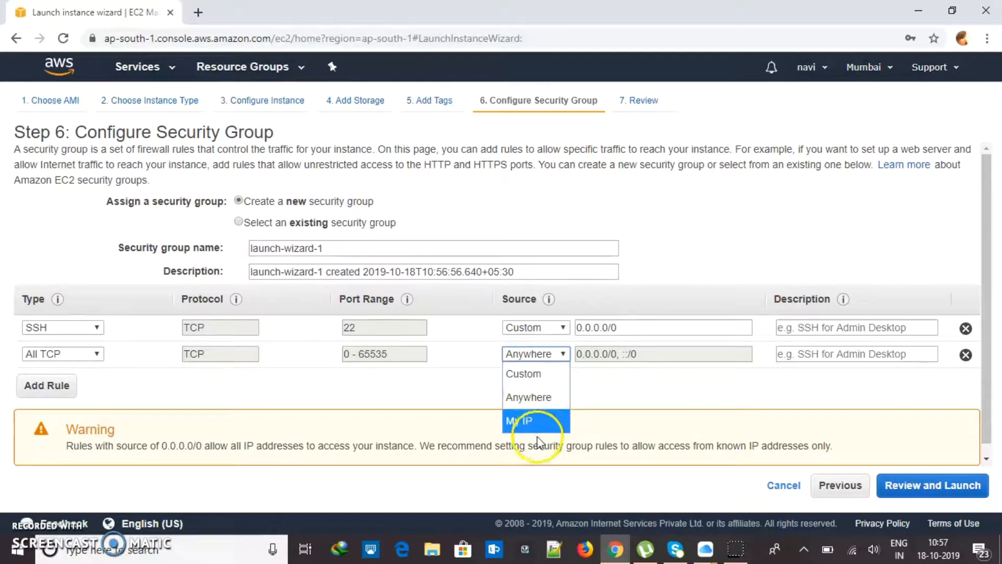
left_click(524, 420)
left_click(545, 355)
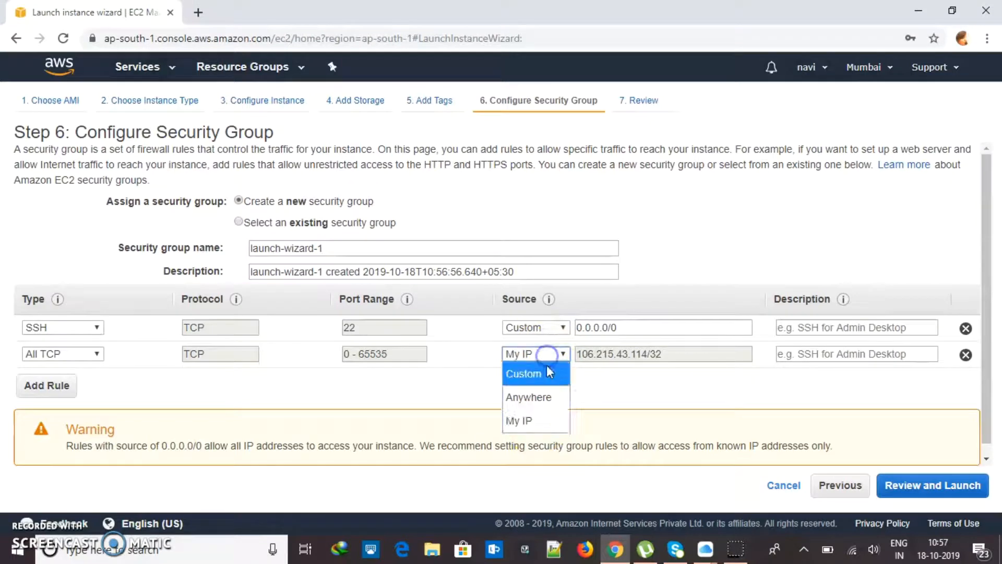
left_click(542, 375)
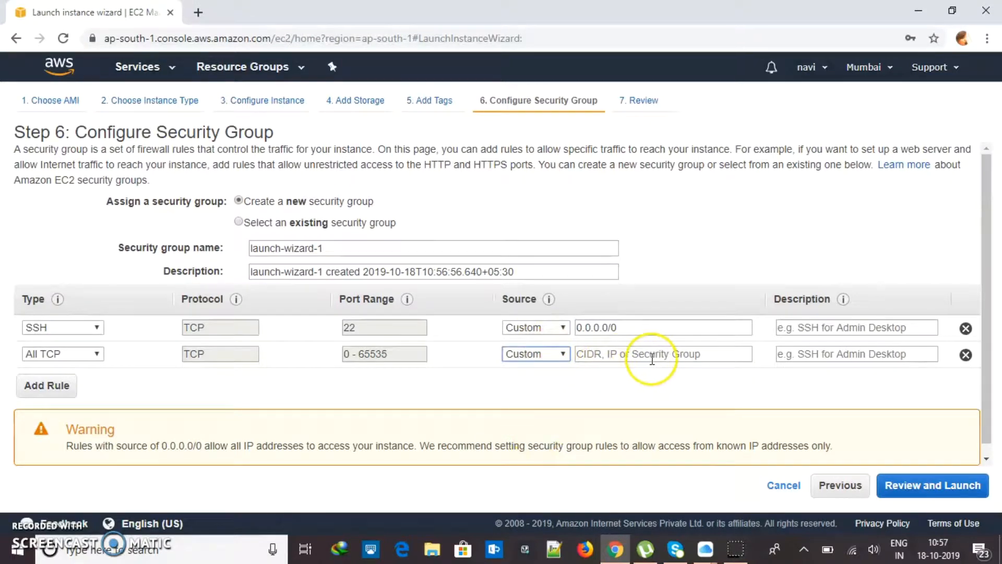
left_click(557, 354)
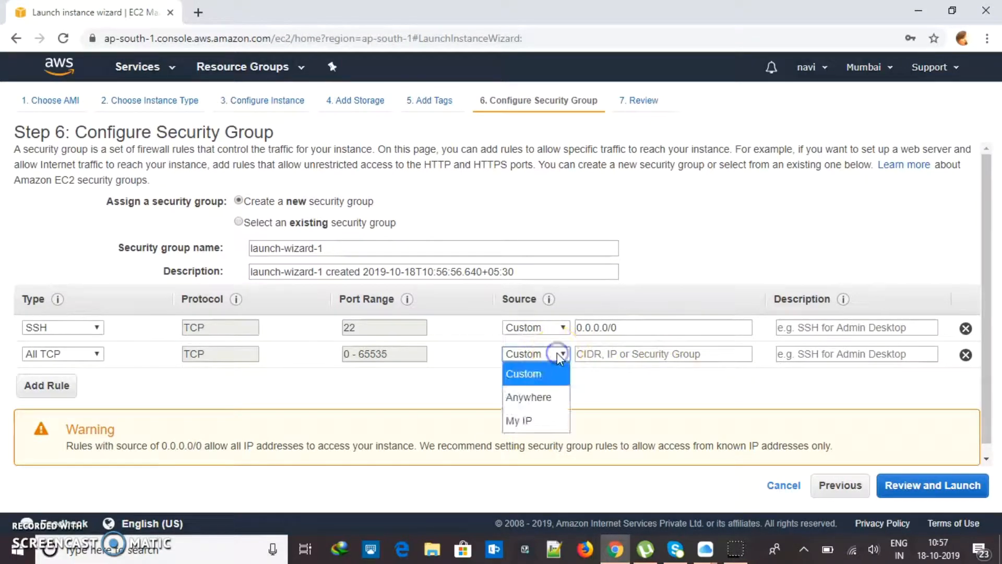
left_click(543, 429)
left_click(42, 340)
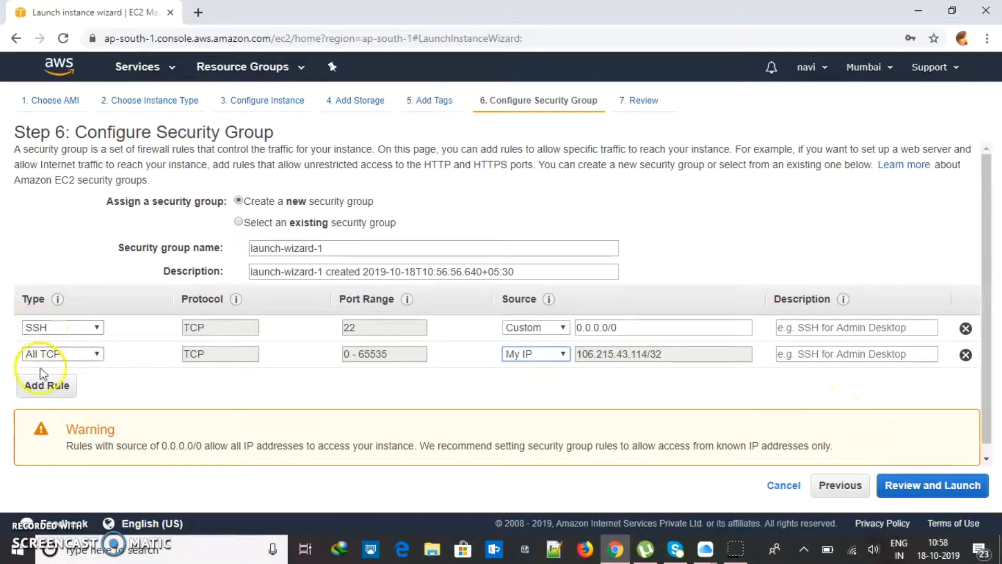
Remove the extra third inbound rule that was added by mistake
left_click(42, 385)
left_click(98, 381)
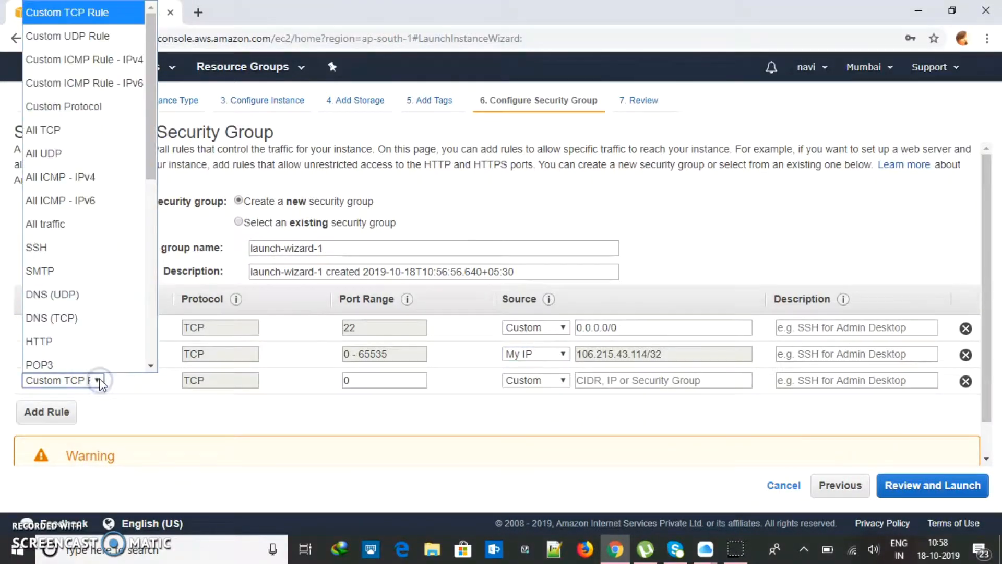
scroll(69, 211, "down", 2)
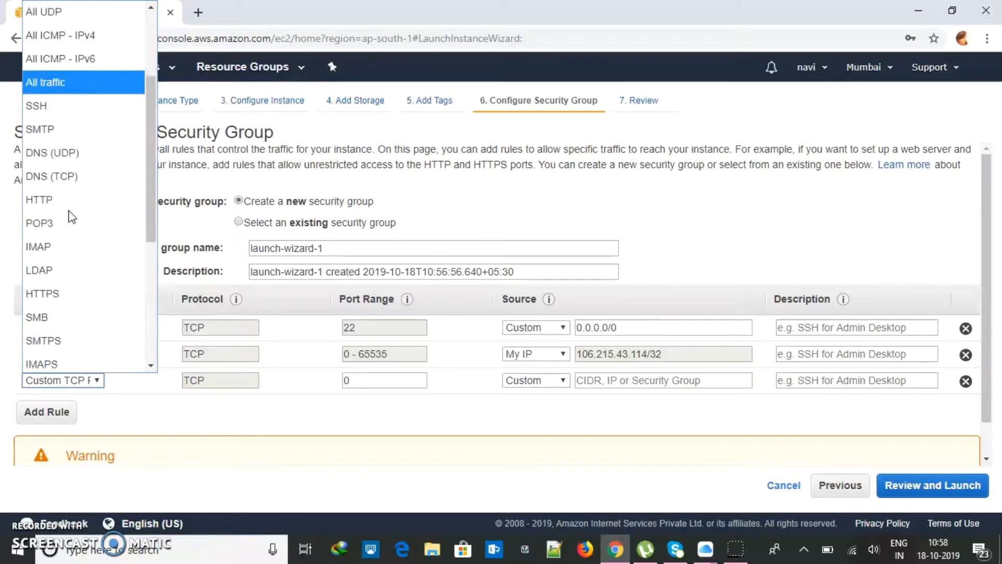
left_click(965, 381)
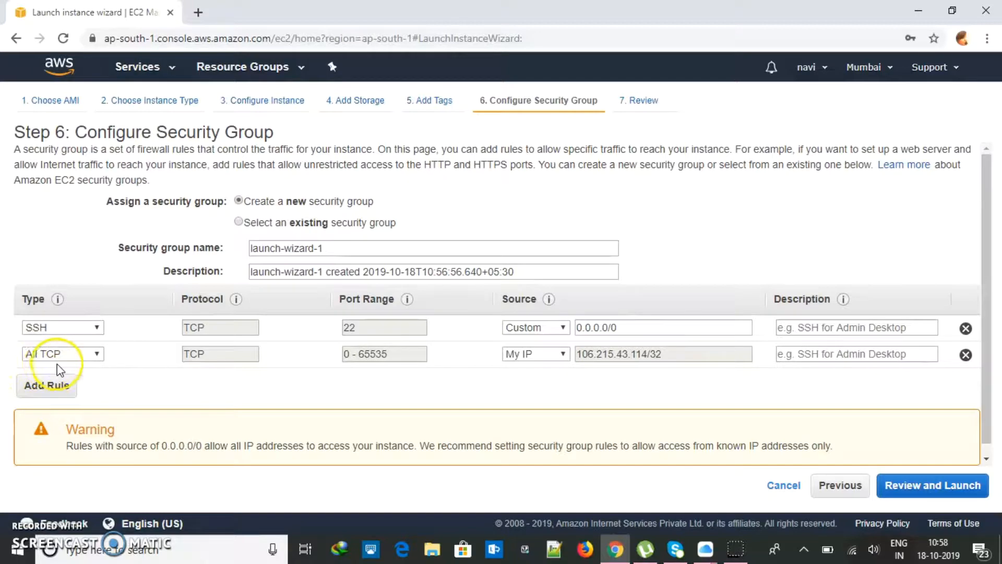
Review the Amazon Linux 2, t2.micro and security rule summary on Step 7, then launch
left_click(930, 488)
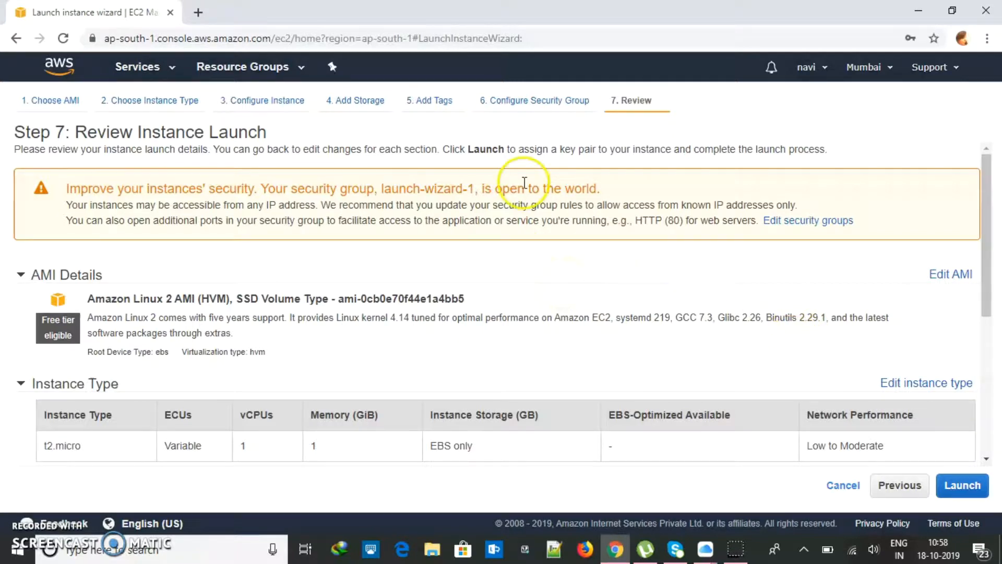
left_click_drag(985, 225, 986, 202)
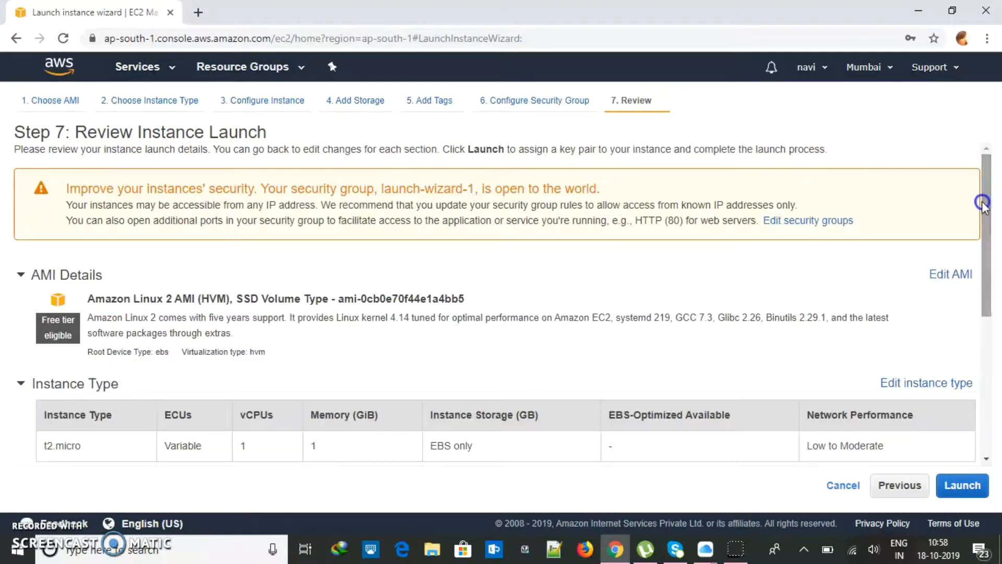
left_click_drag(85, 301, 217, 299)
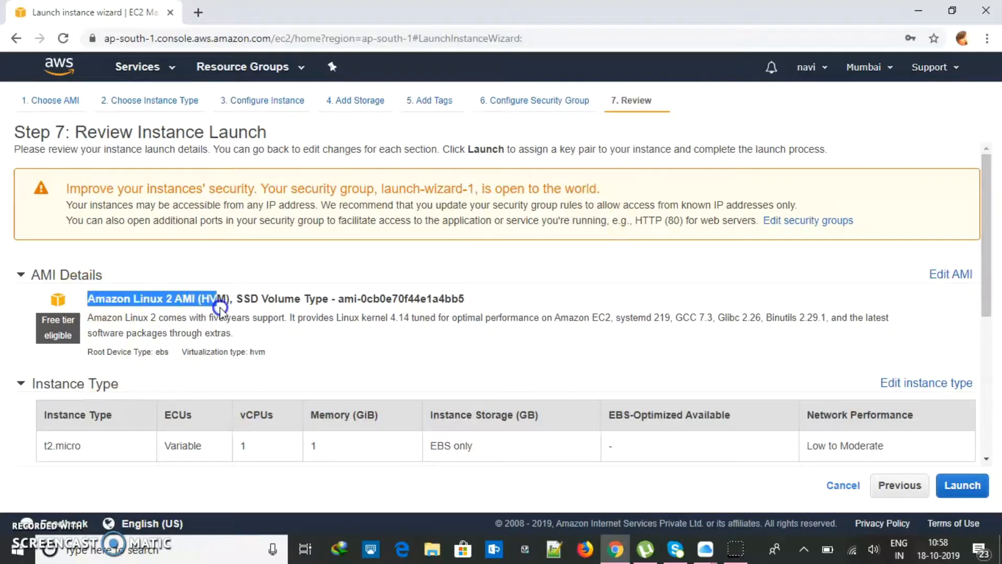
left_click_drag(983, 244, 984, 346)
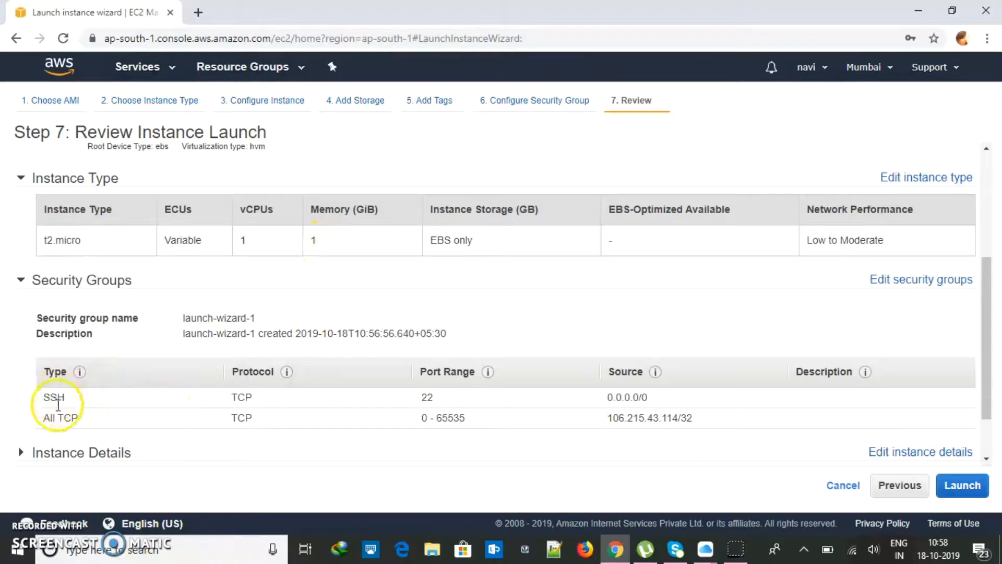
left_click_drag(986, 332, 986, 396)
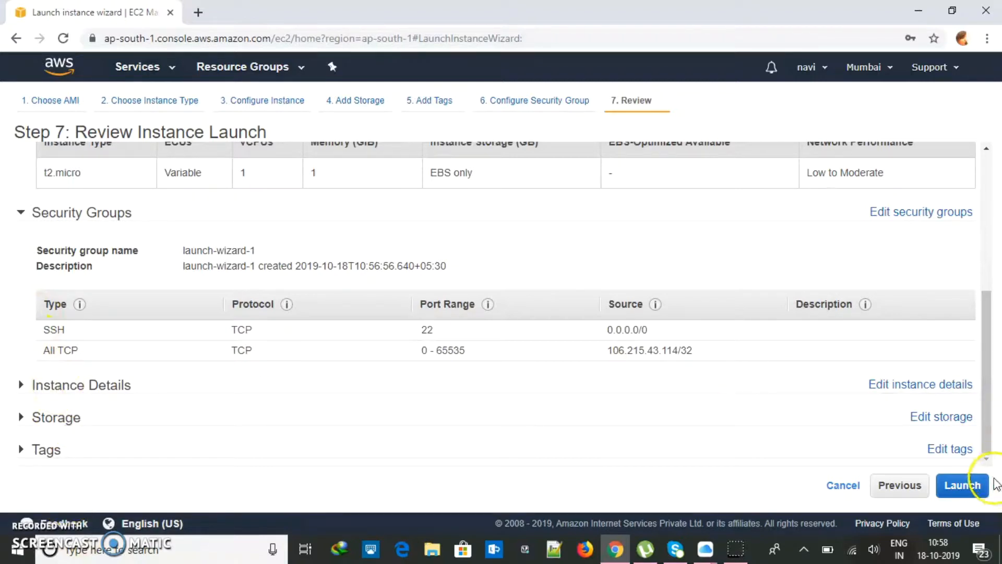
left_click(962, 486)
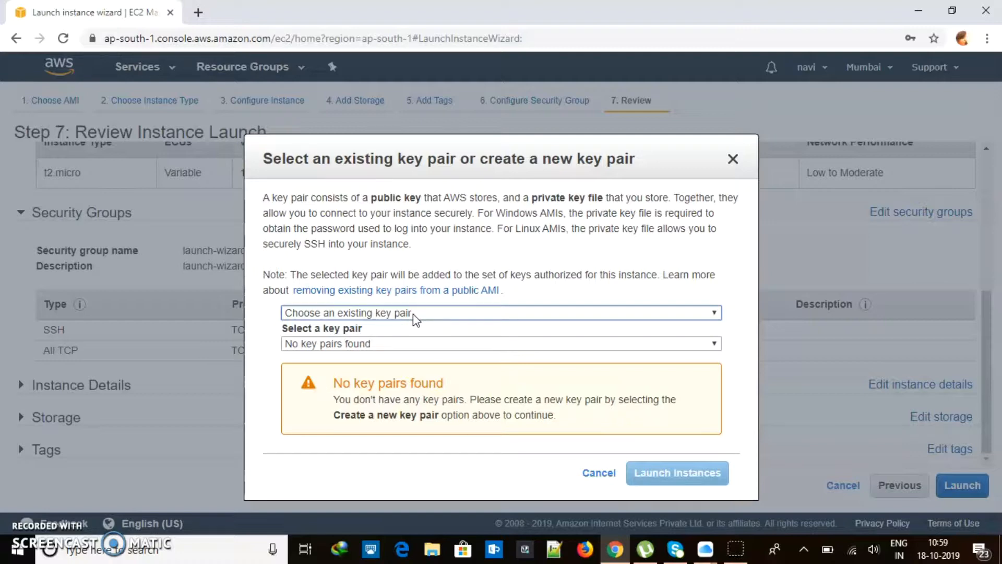
Choose Create a new key pair, name it sampleprivate, and download the .pem file
left_click(413, 315)
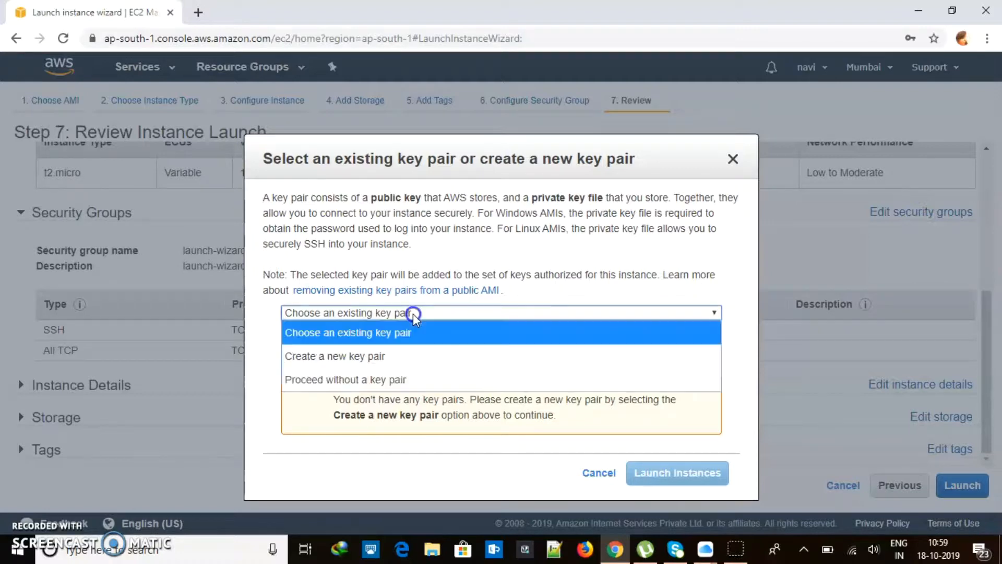
left_click(403, 355)
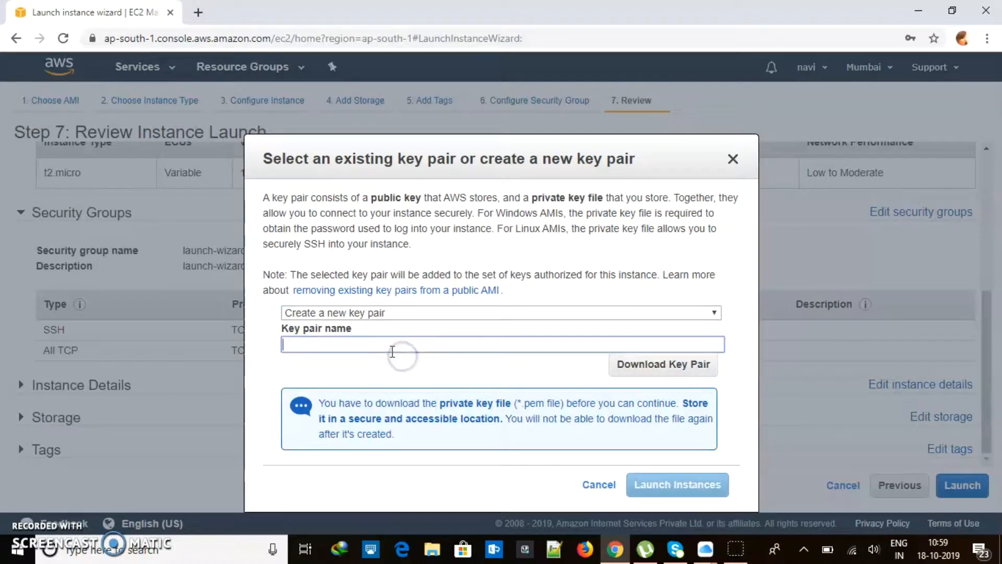
type("sampleprivate")
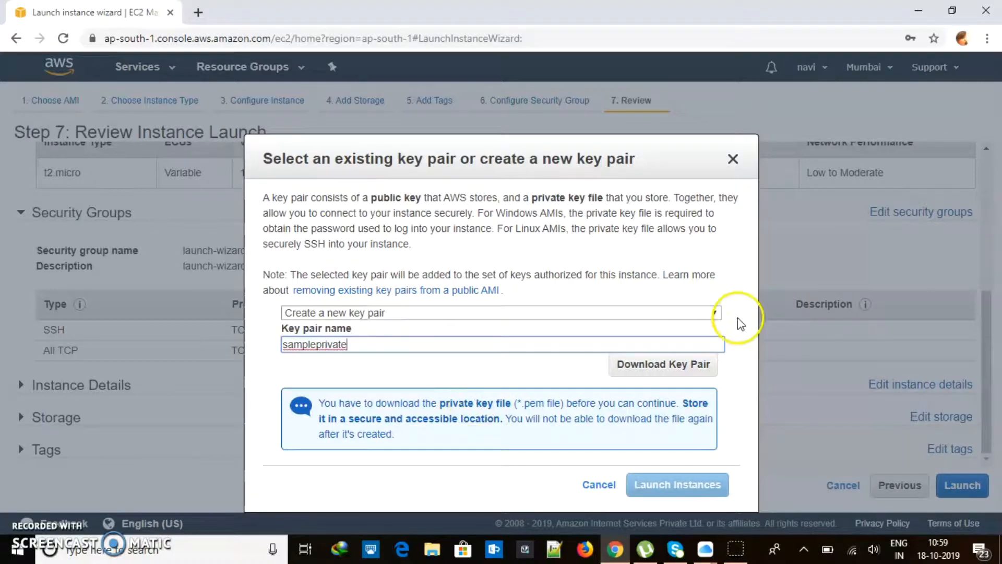
left_click(665, 364)
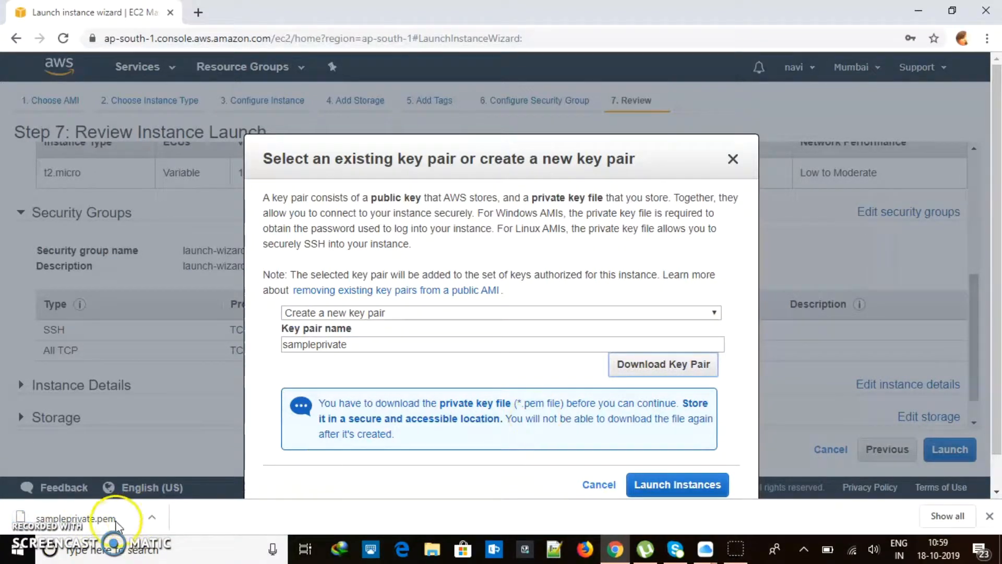
Launch the t2.micro instance with the new key pair and follow its instance ID link
left_click(685, 486)
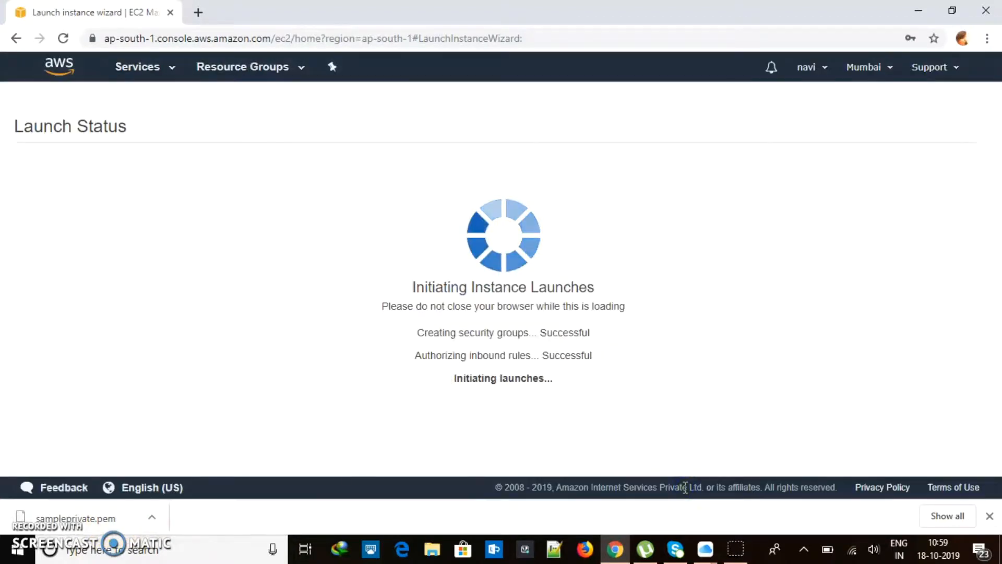
left_click_drag(68, 190, 138, 188)
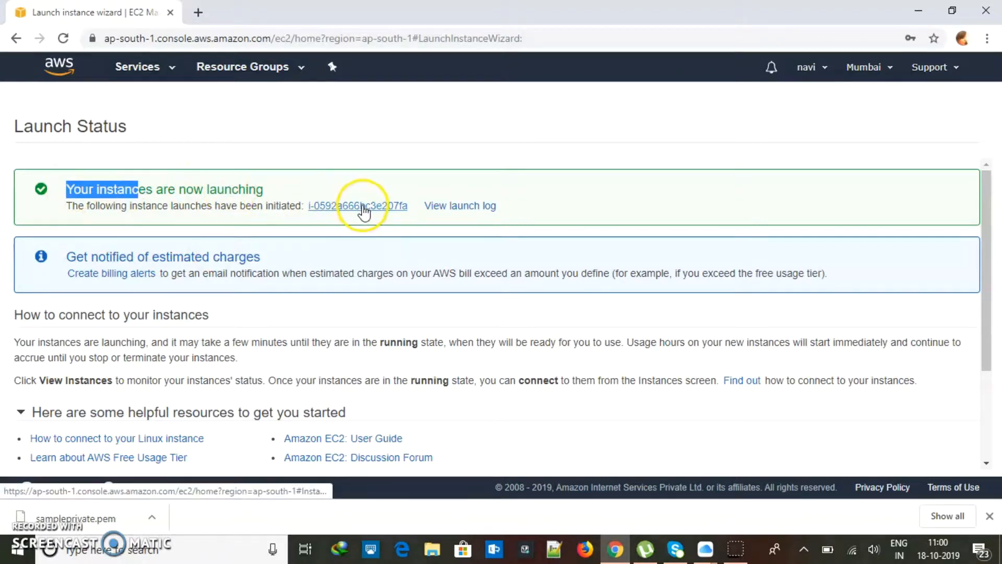
left_click(364, 212)
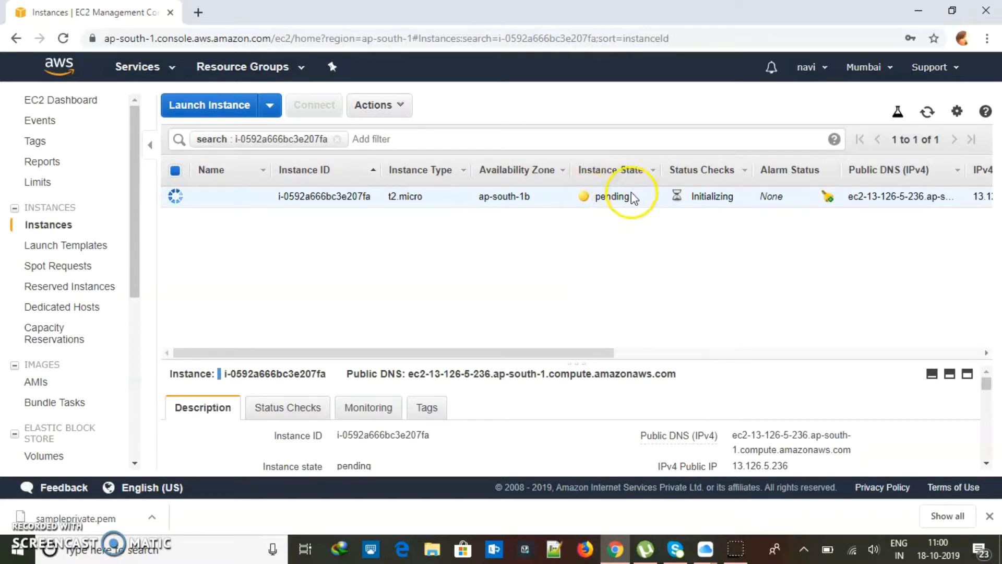
Enlarge the instance details pane and highlight the private DNS and private IP
left_click_drag(632, 360, 631, 250)
mouse_move(275, 365)
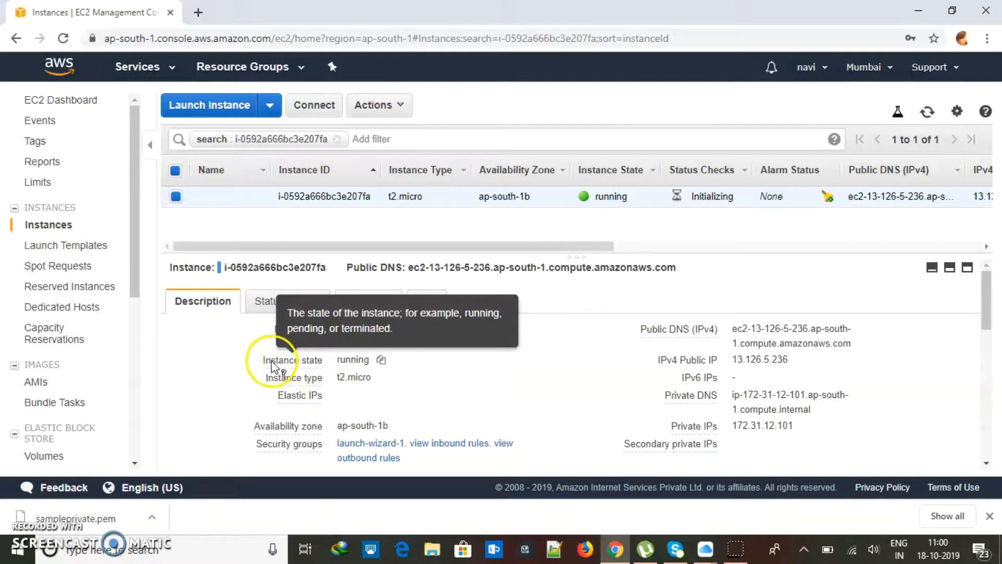
scroll(444, 355, "down", 1)
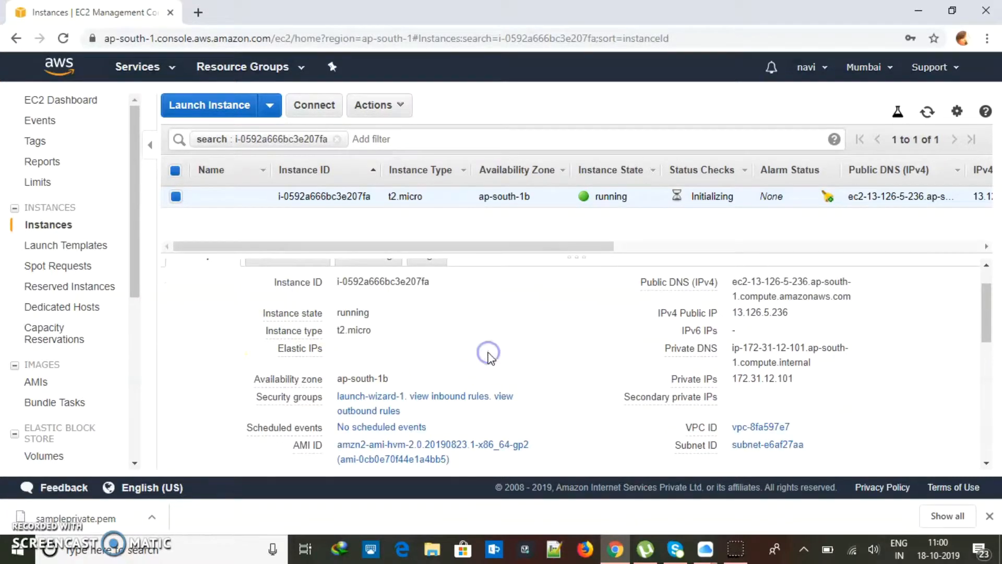
scroll(491, 359, "down", 1)
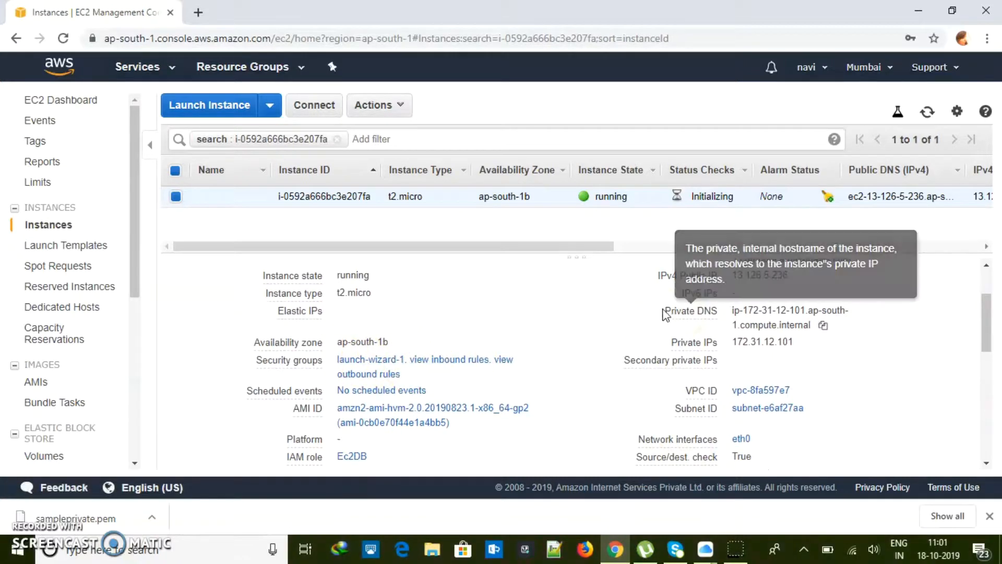
left_click_drag(678, 311, 723, 342)
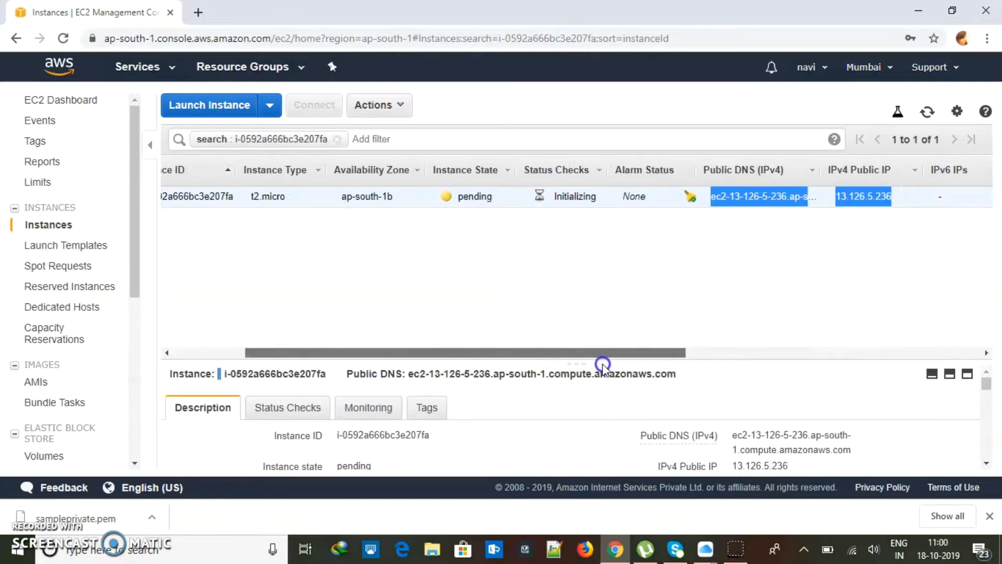
Highlight the running instance's Public DNS (IPv4) address and IPv4 Public IP
left_click_drag(602, 362, 488, 324)
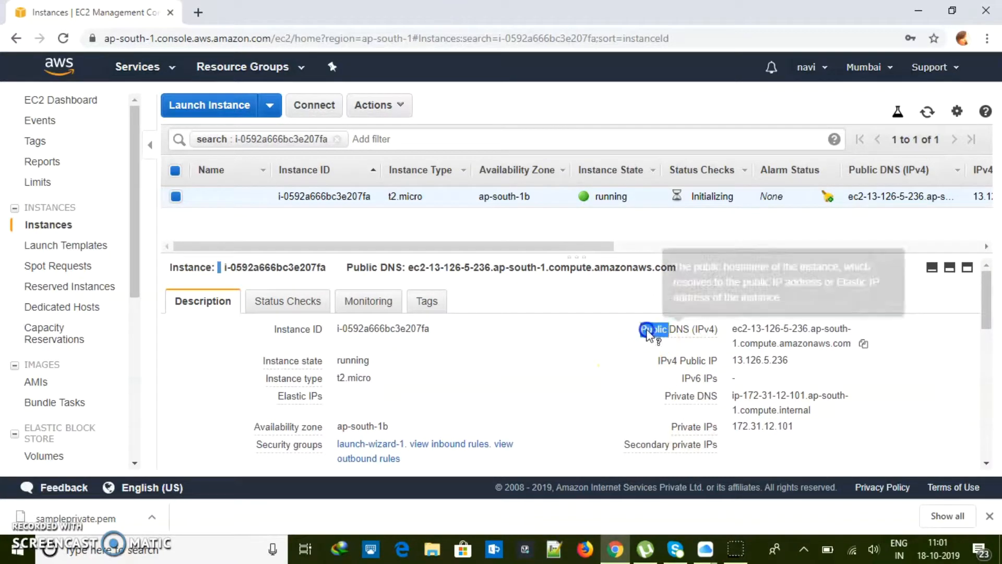
left_click_drag(634, 330, 855, 369)
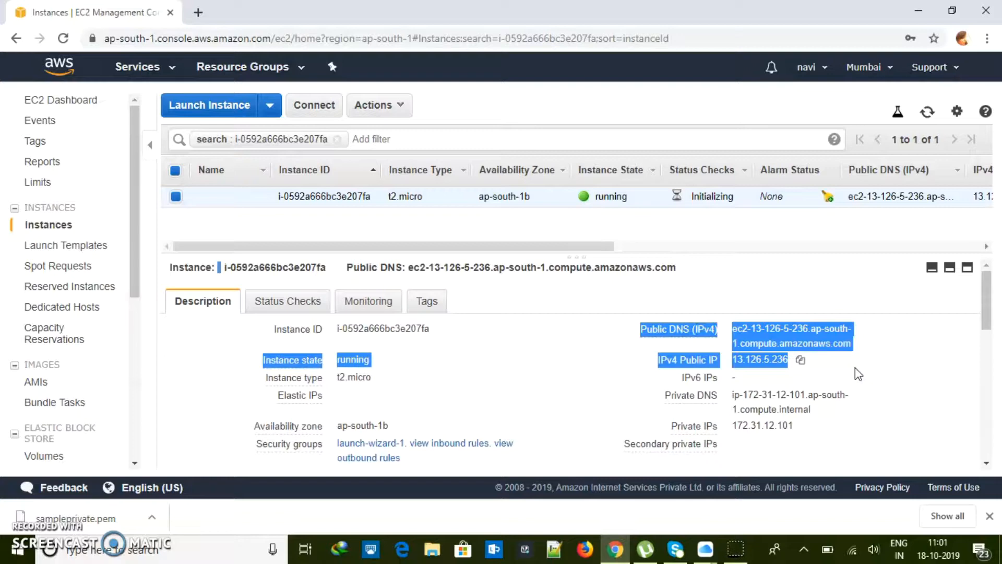
double_click(653, 330)
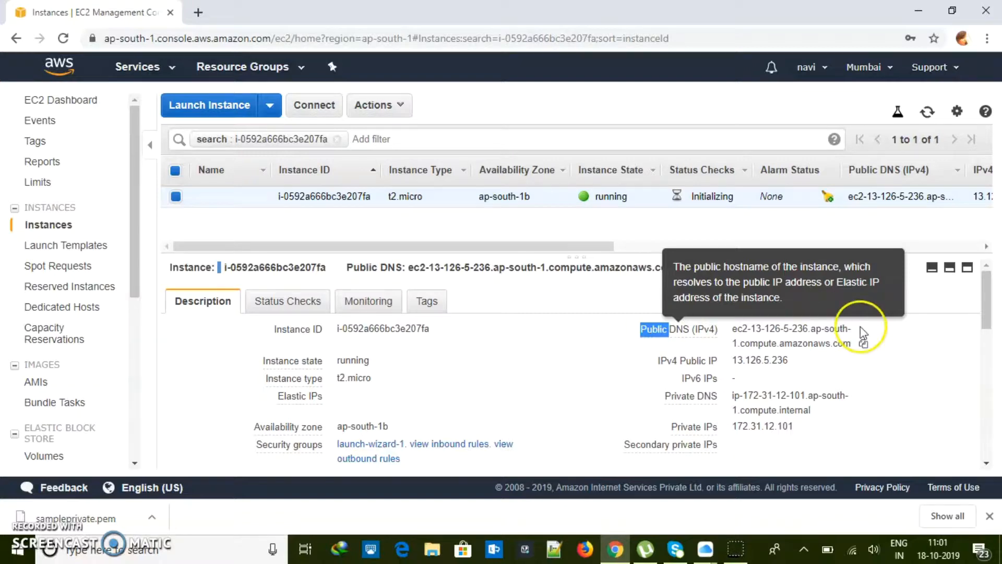
left_click_drag(922, 343, 633, 332)
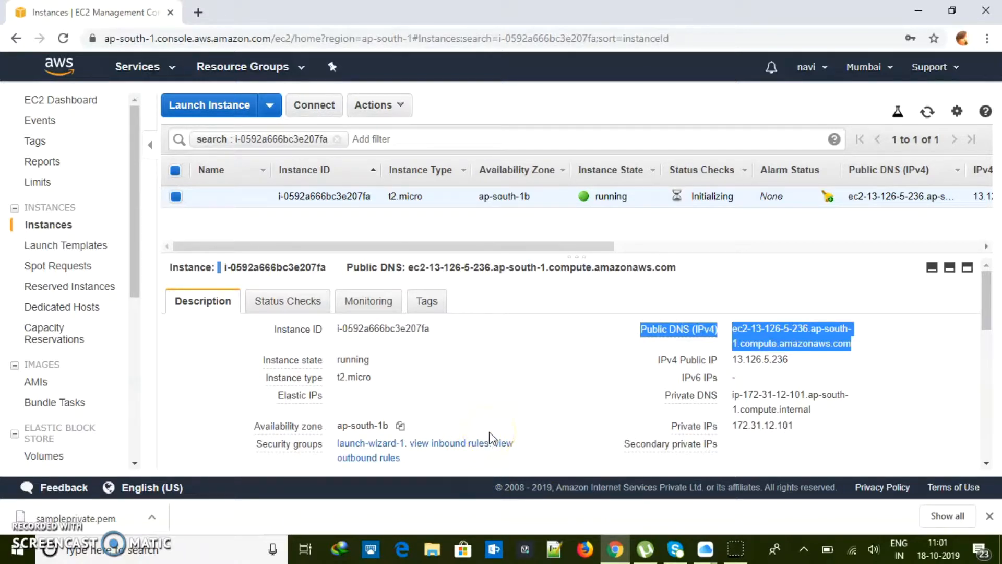
Review the availability zone and Elastic IPs details, clearing the earlier highlights
left_click(675, 330)
mouse_move(301, 422)
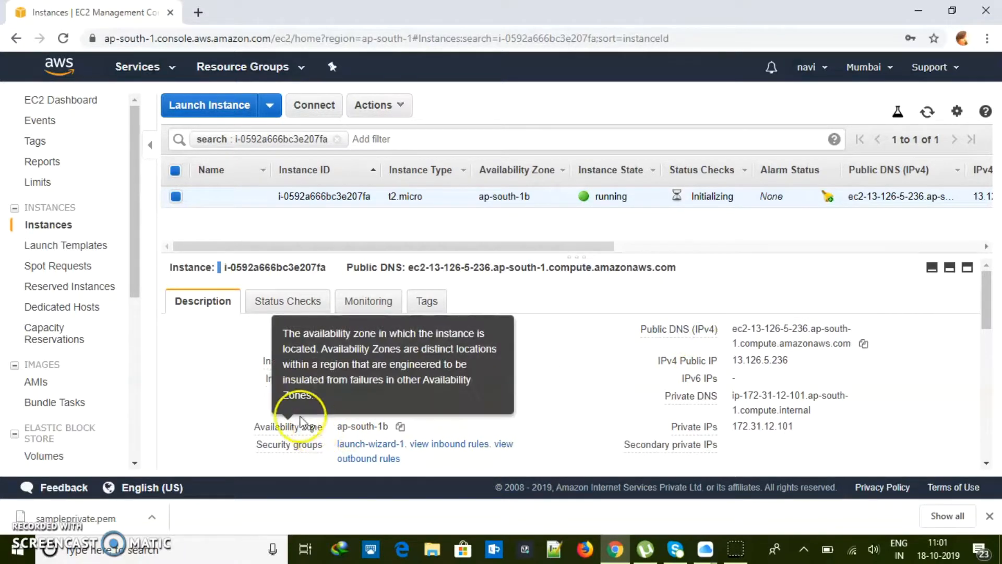
left_click(284, 398)
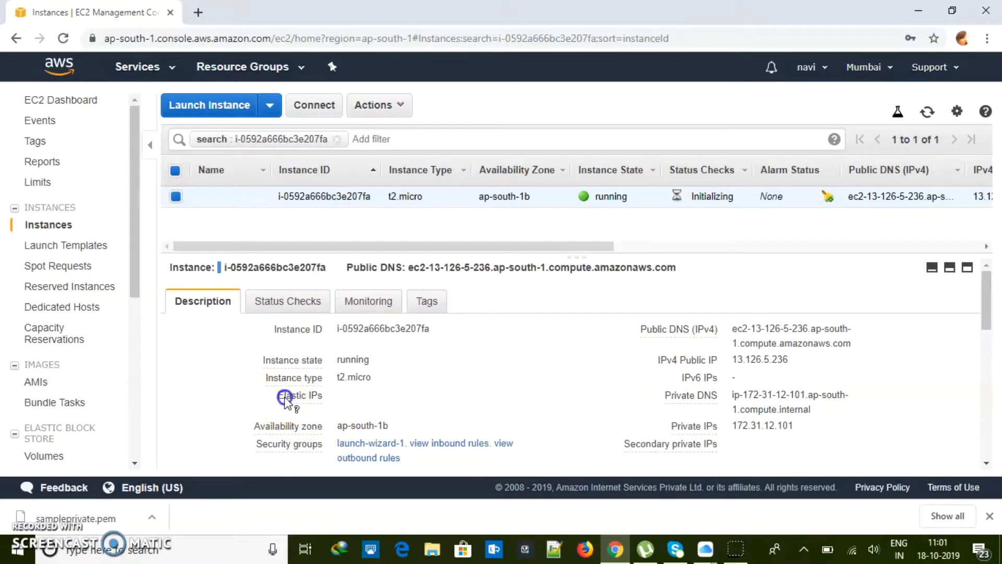
left_click_drag(325, 398, 272, 398)
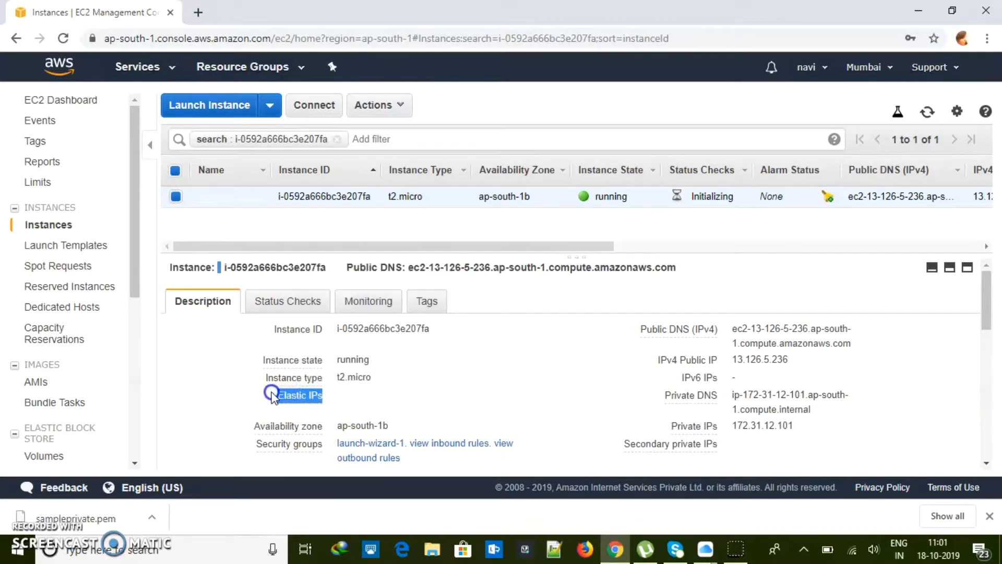
left_click(519, 385)
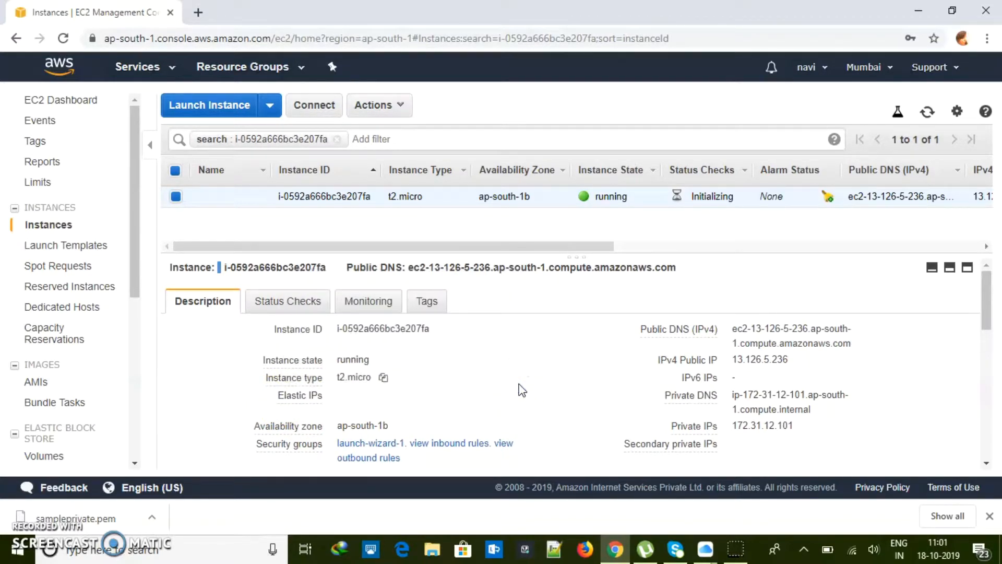
mouse_move(282, 396)
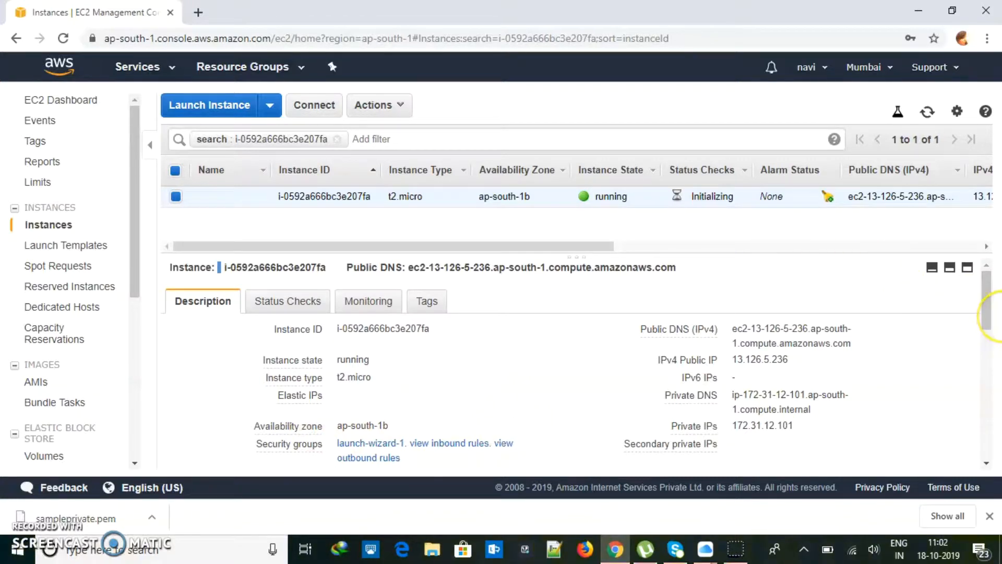
Refresh the instance list until status checks change from Initializing to 2/2 passed, then choose Connect
left_click_drag(980, 290, 980, 300)
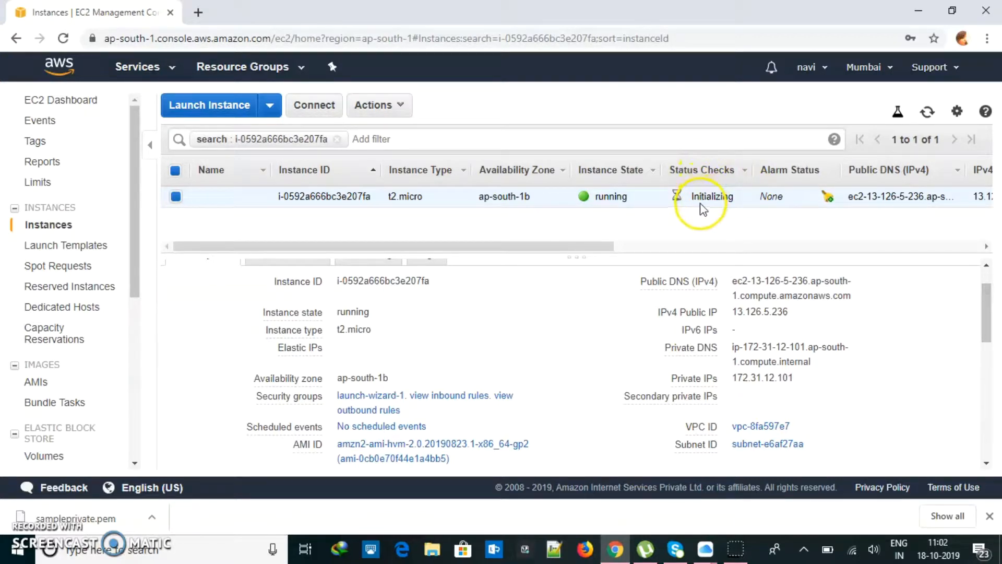
double_click(712, 196)
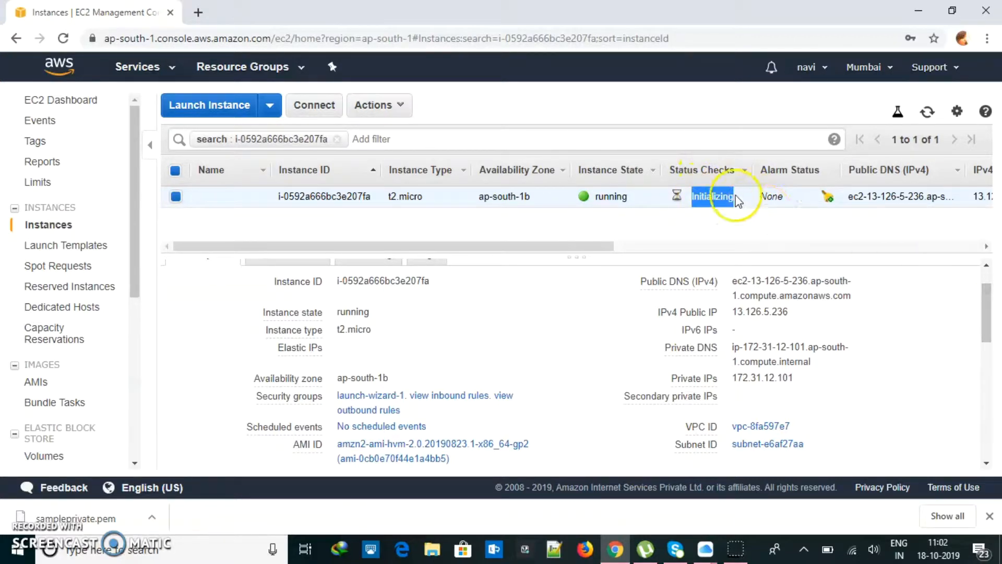
left_click_drag(986, 303, 986, 292)
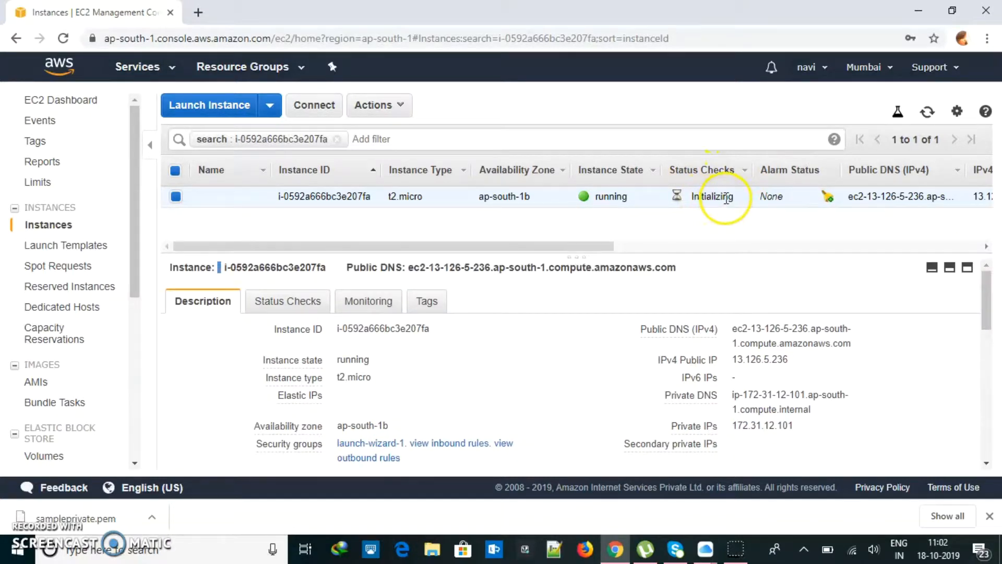
left_click(928, 114)
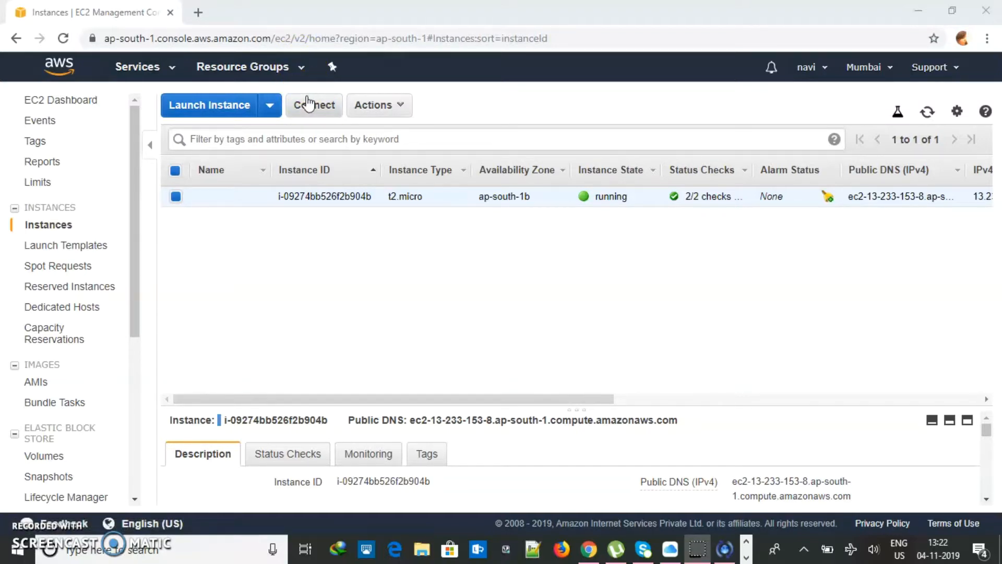
left_click(332, 109)
Bring up Connect To Your Instance and select the example ssh command
left_click(320, 113)
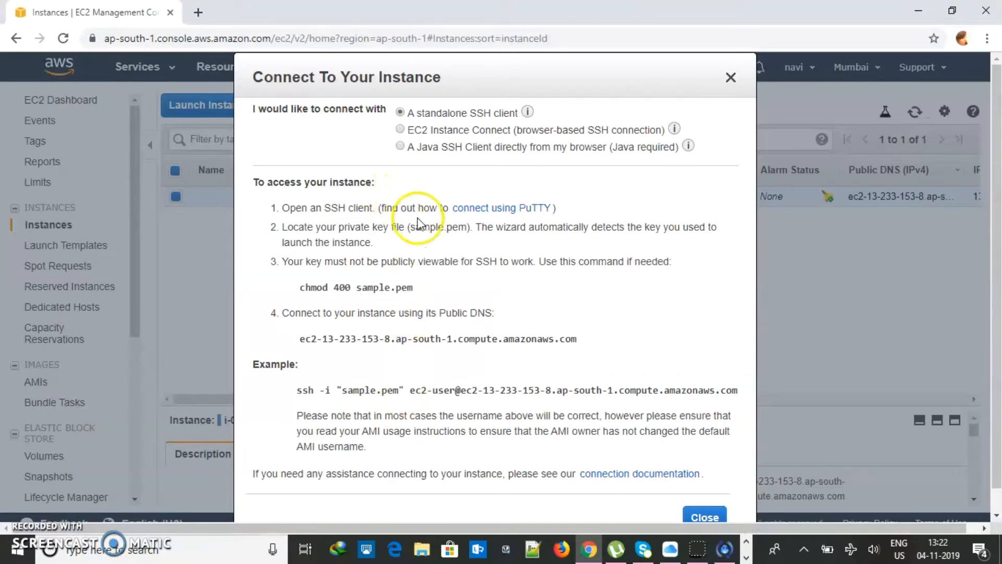
left_click(296, 396)
left_click_drag(296, 395, 729, 395)
Close the connection dialog and search the web for 'putty' in a new tab
left_click(731, 77)
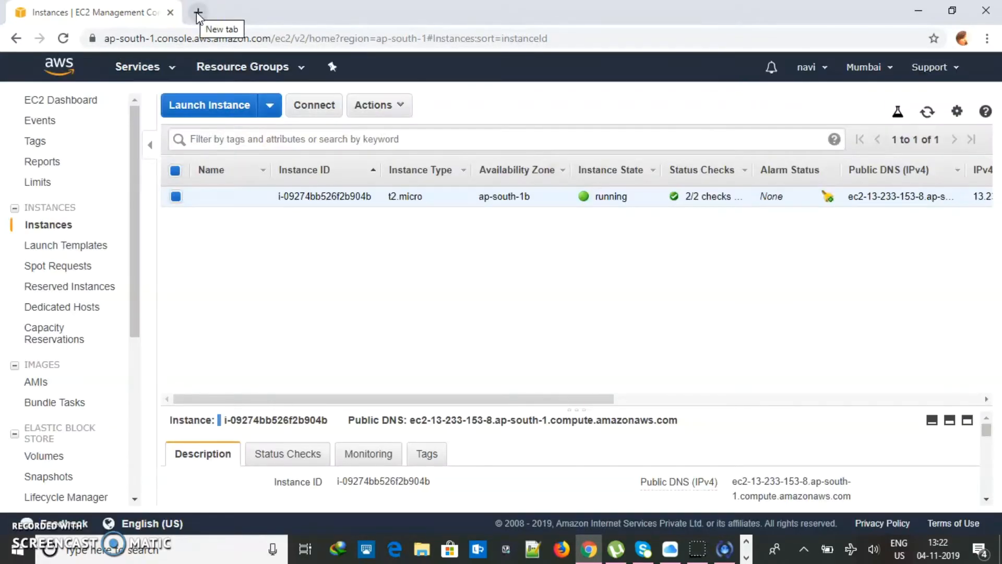
left_click(197, 13)
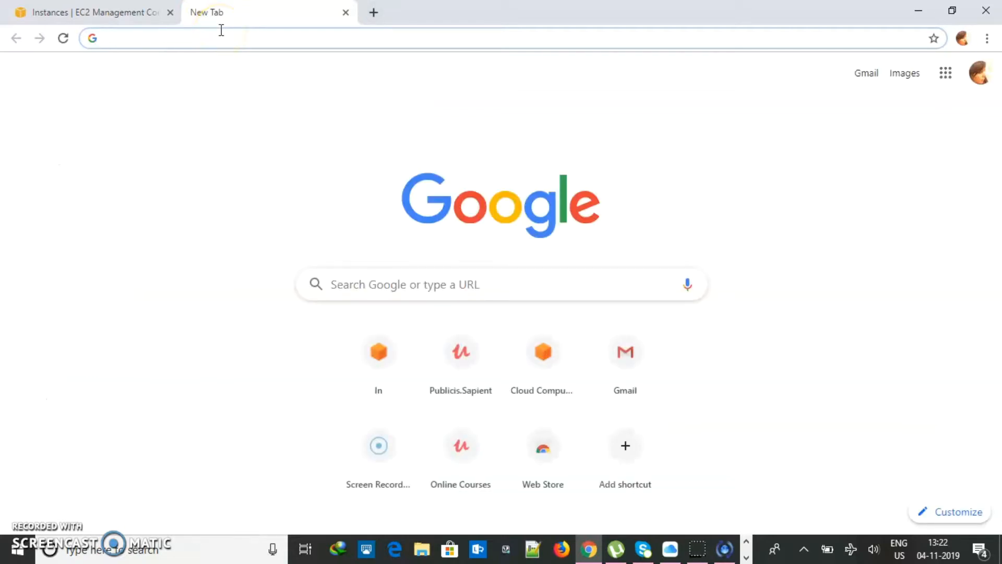
type("putty")
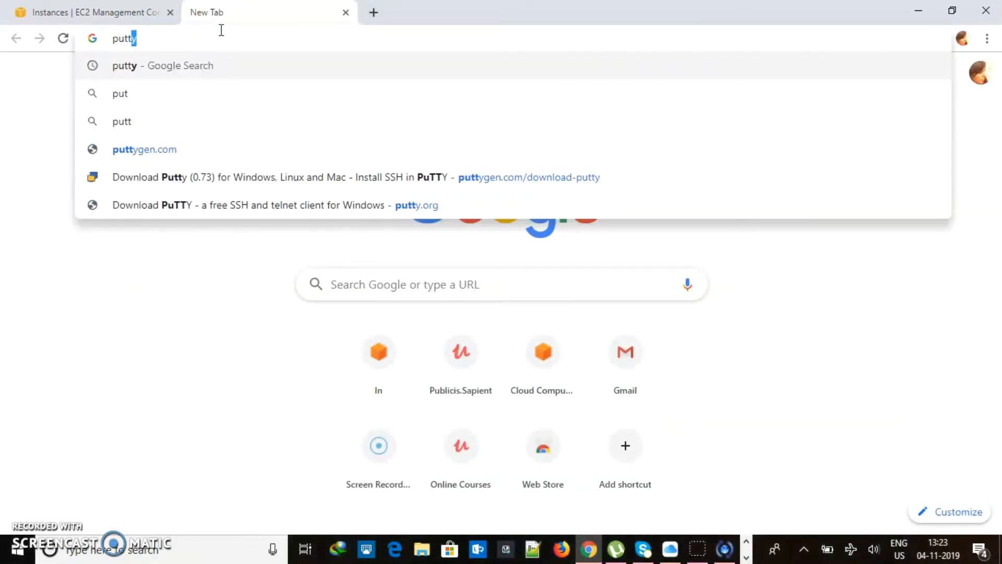
key("Return")
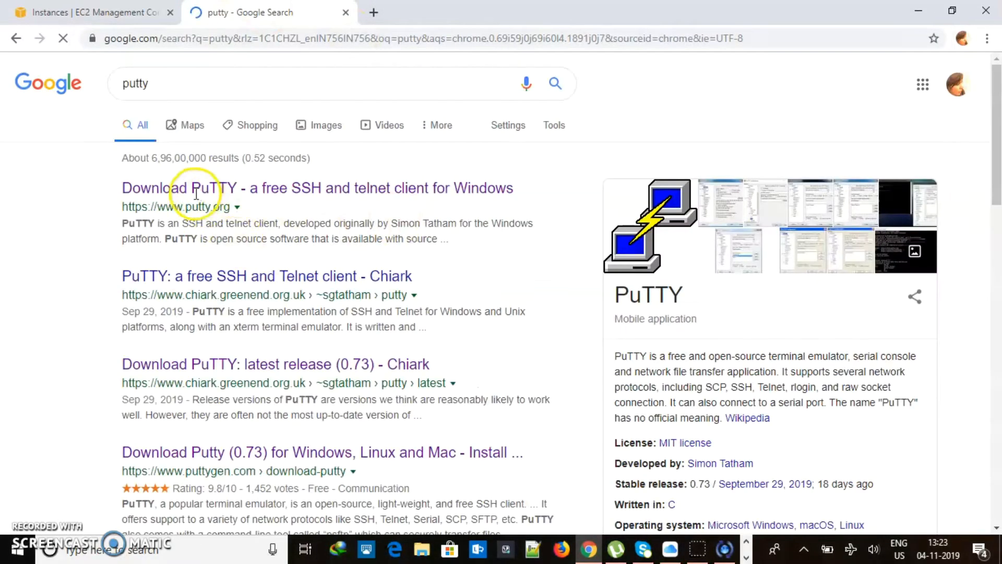
Go to putty.org's latest release page and download the 64-bit putty.zip
left_click(260, 189)
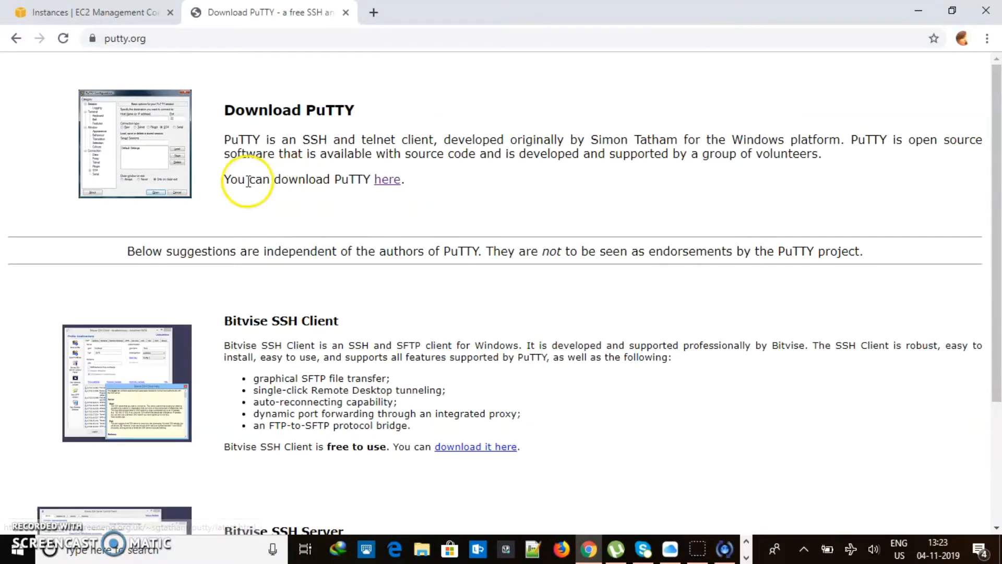
left_click(390, 181)
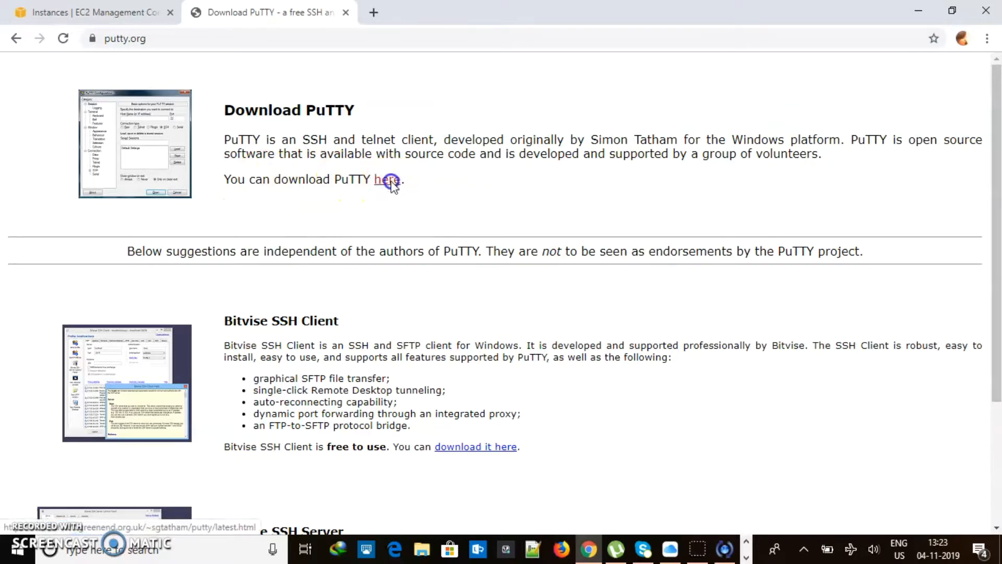
left_click_drag(998, 132, 999, 264)
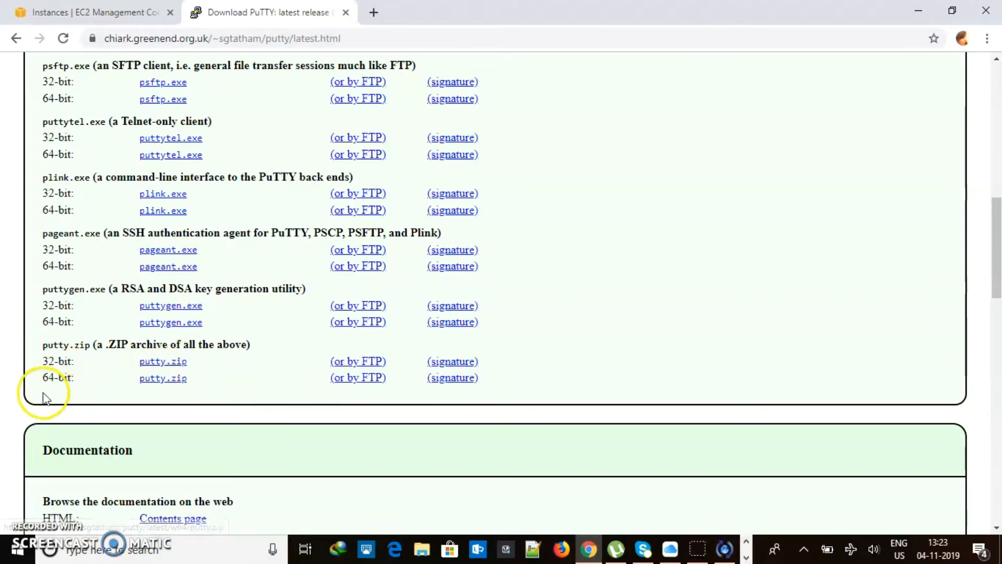
left_click(163, 379)
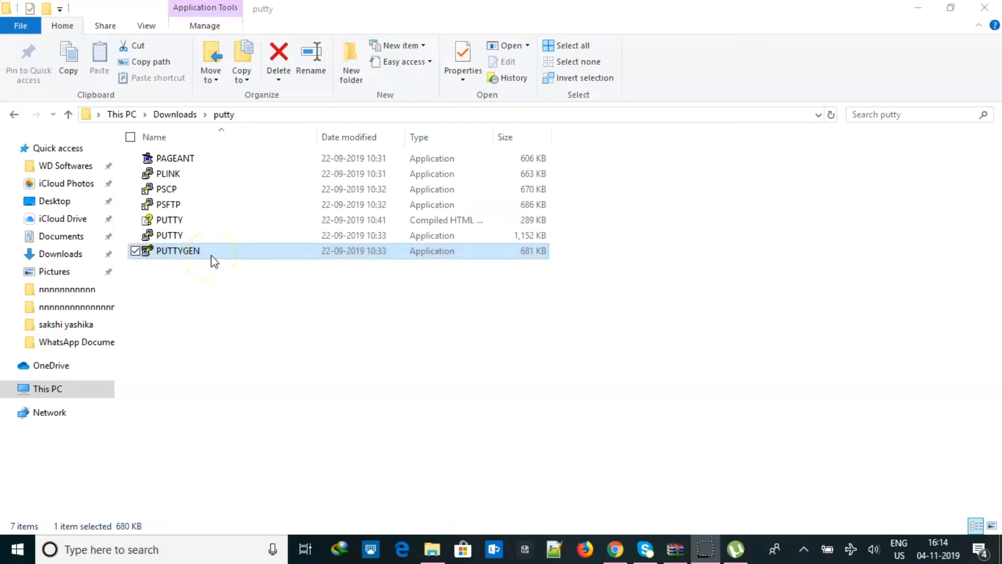
Start PuTTYgen and load sampleprivate.pem from the Downloads folder
double_click(226, 256)
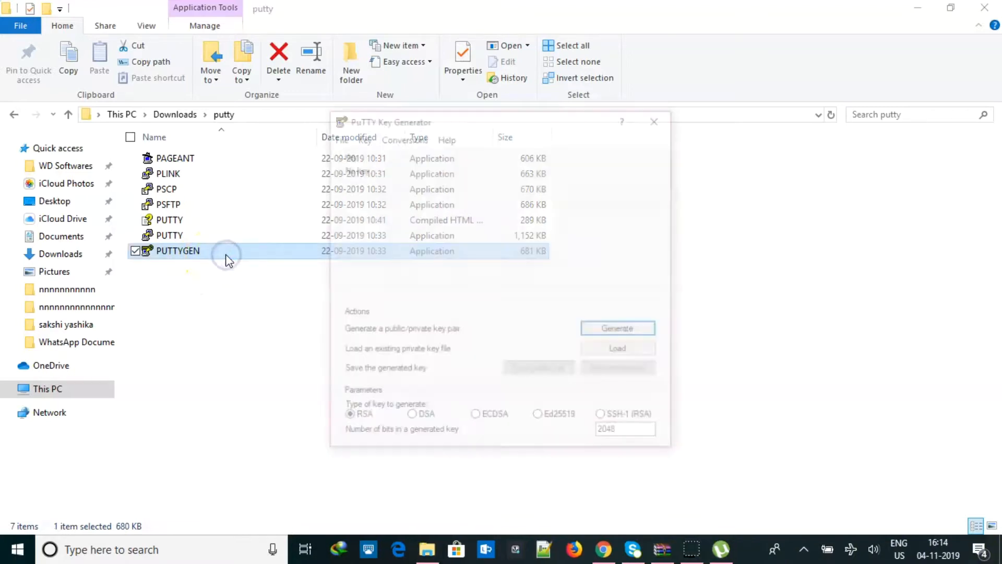
left_click(629, 350)
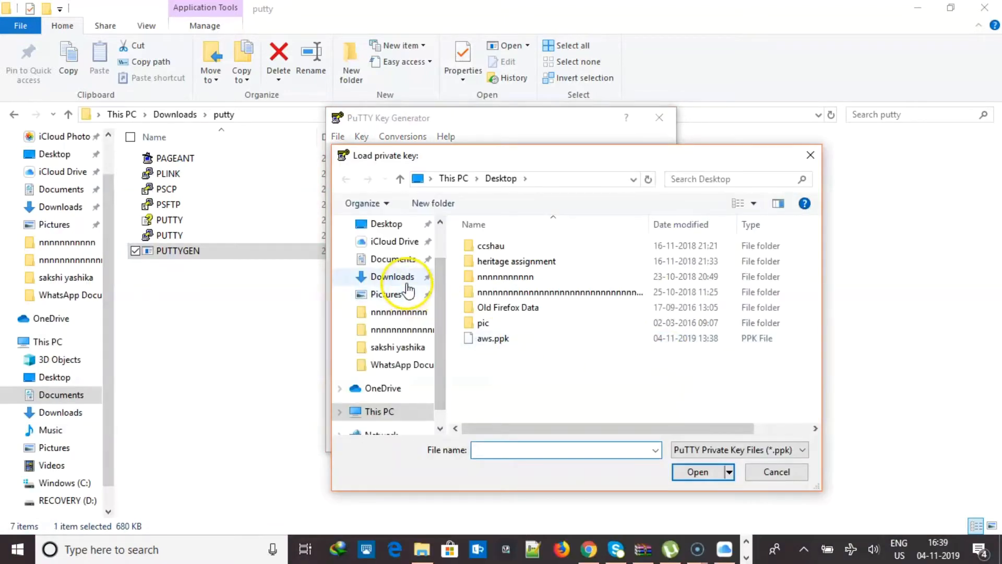
left_click(391, 276)
left_click(502, 449)
type("sample")
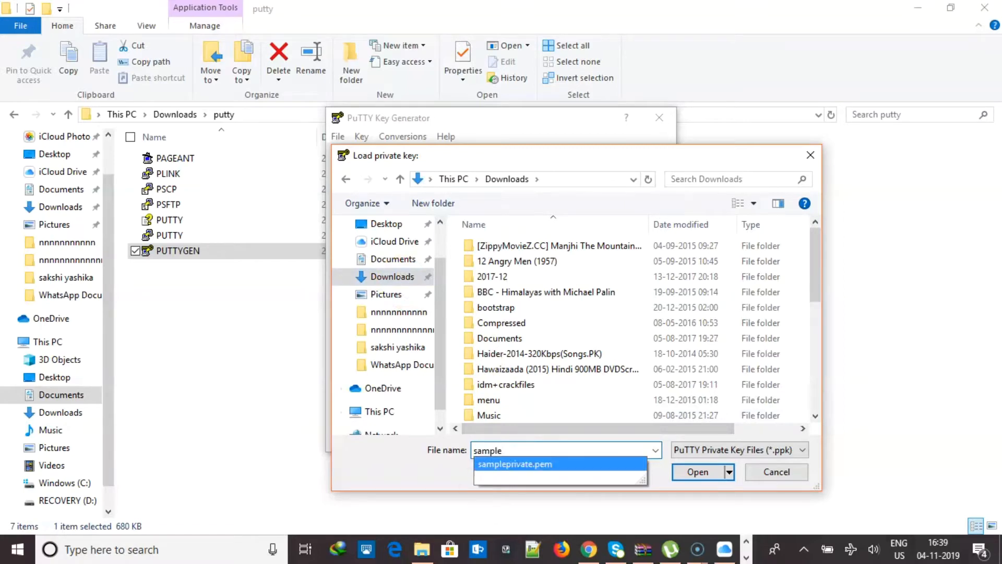
left_click(509, 464)
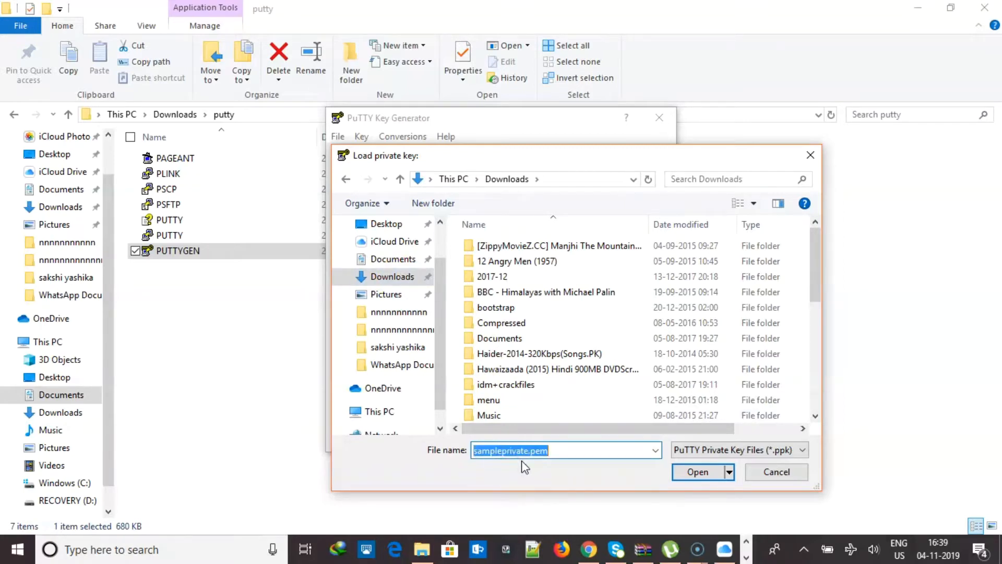
left_click(699, 472)
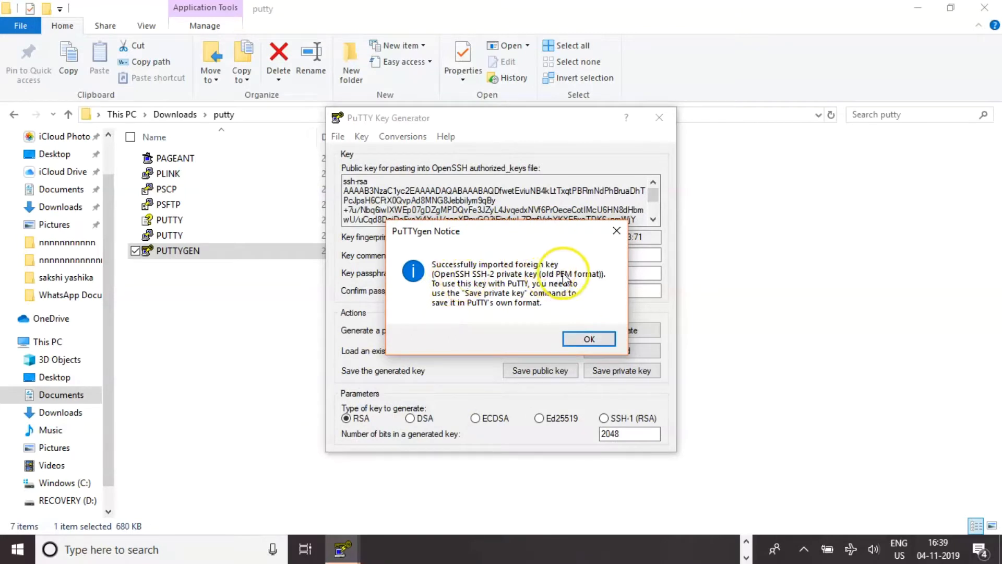
left_click(600, 344)
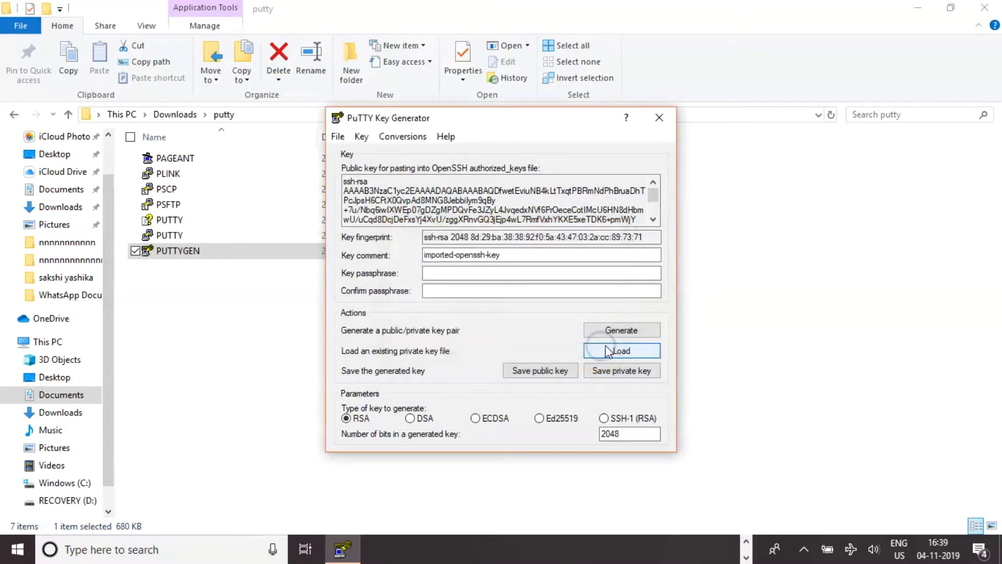
Save the key without a passphrase as sampleprivate.ppk on the Desktop and close PuTTYgen
left_click(634, 377)
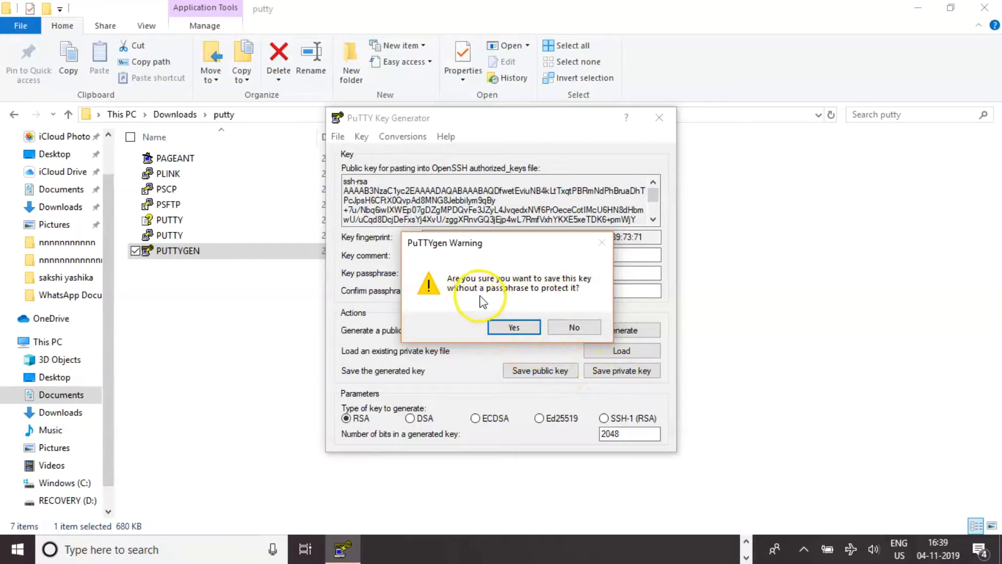
left_click(518, 328)
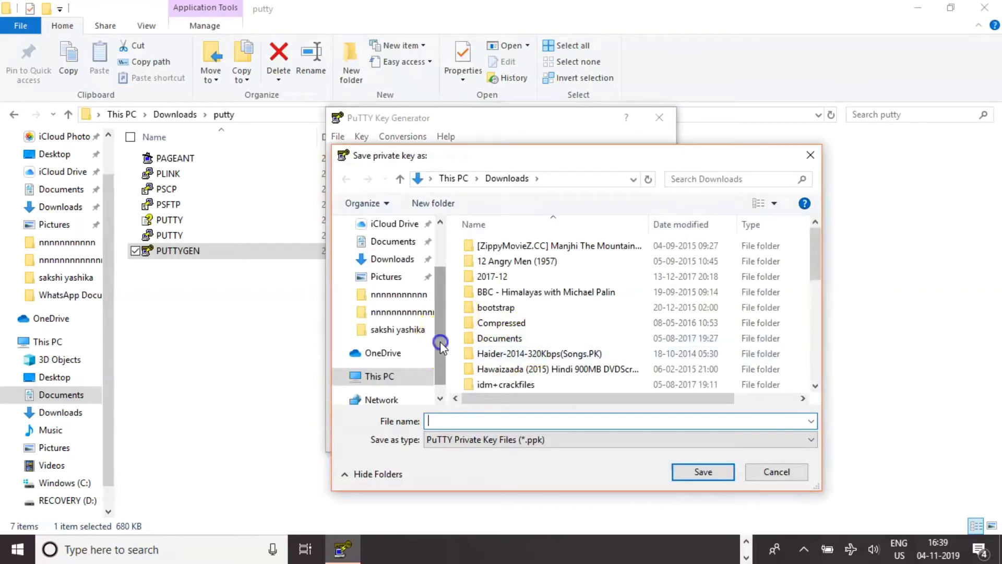
left_click_drag(440, 341, 440, 281)
left_click(392, 271)
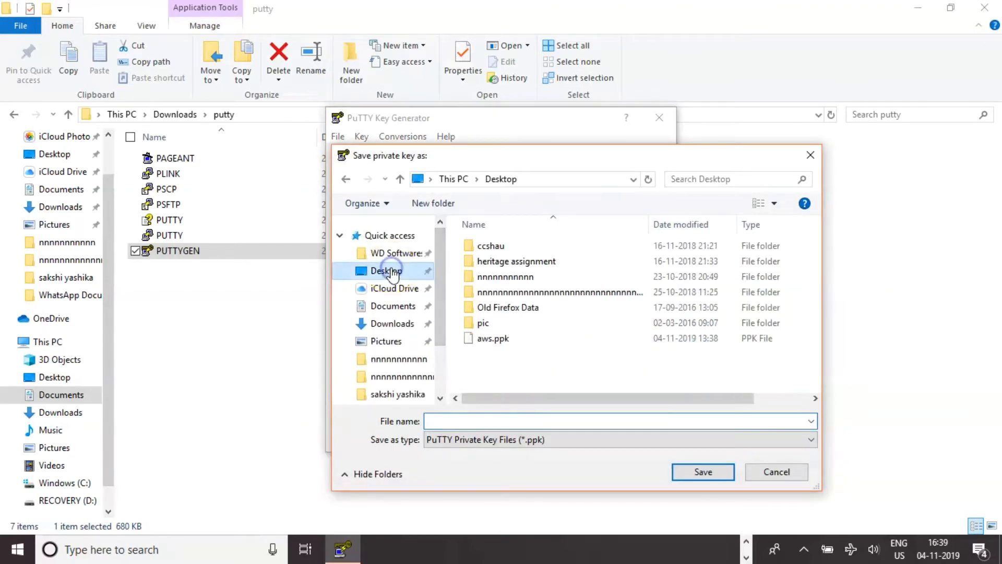
left_click(470, 420)
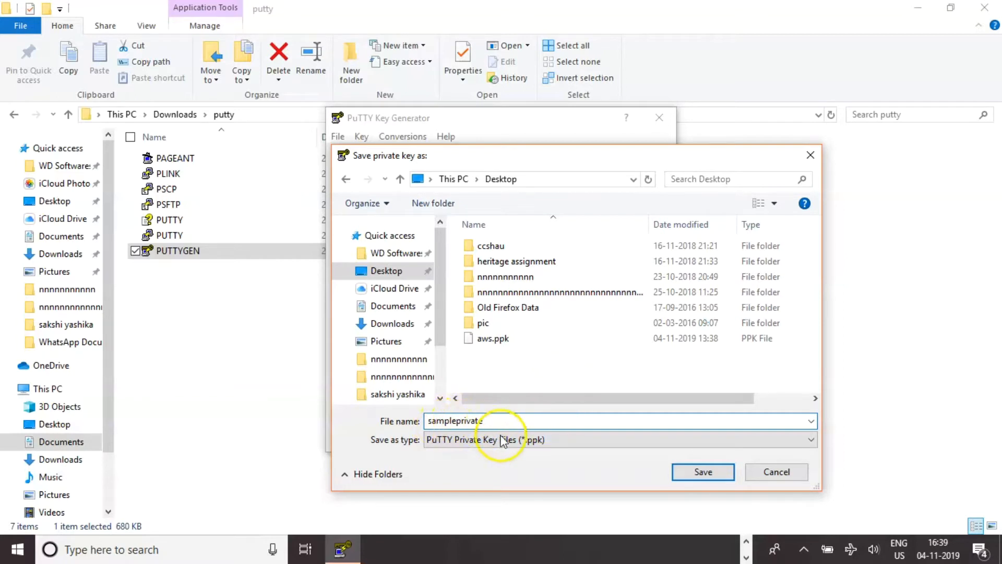
left_click(719, 471)
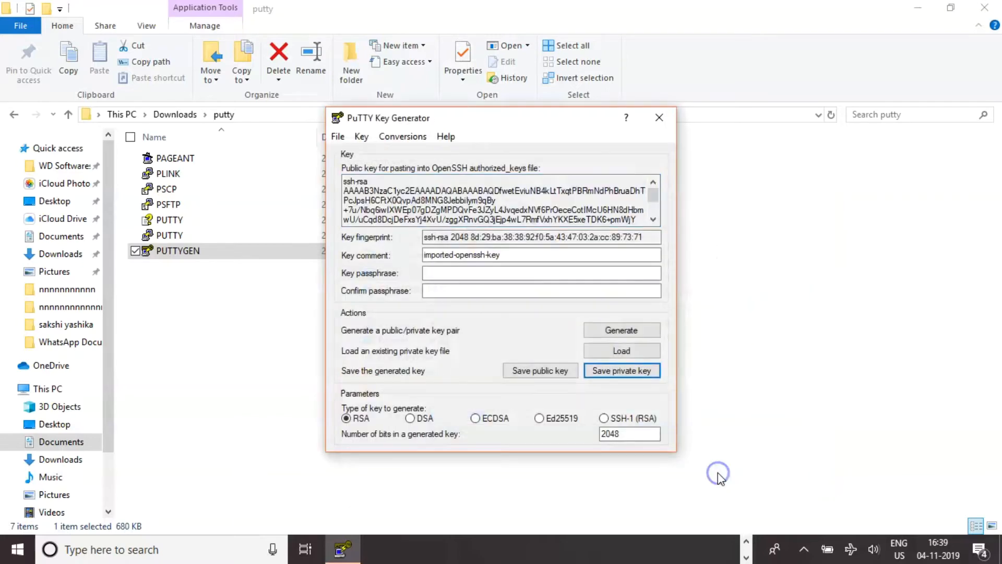
left_click(659, 119)
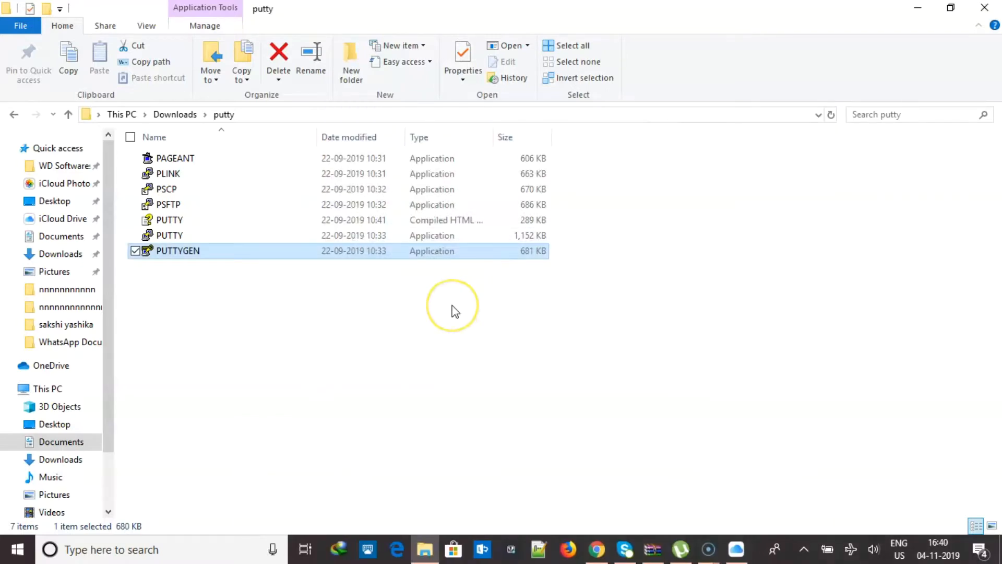
Start PuTTY and copy the instance's Public DNS (IPv4) name from the EC2 console
double_click(185, 236)
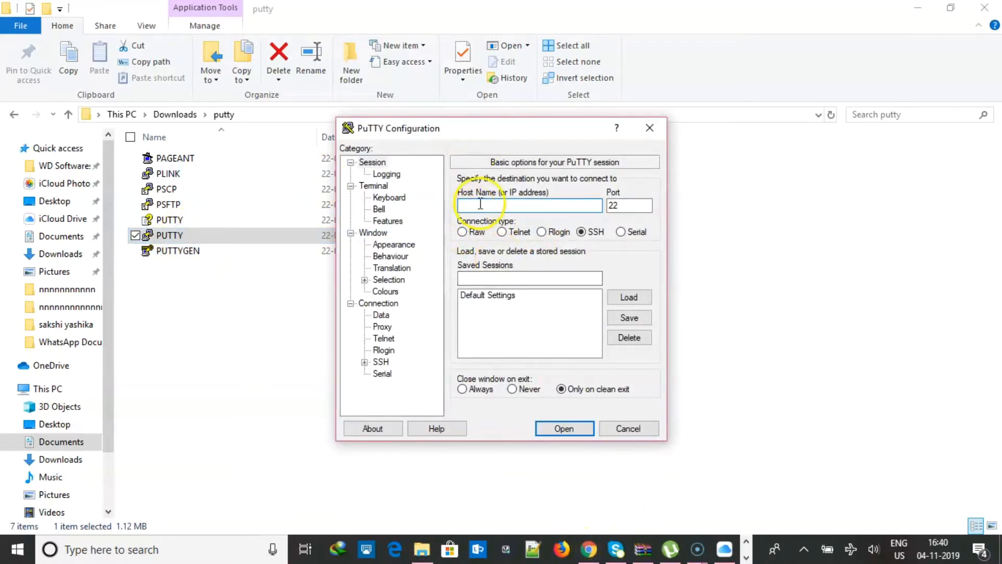
left_click(597, 550)
mouse_move(652, 354)
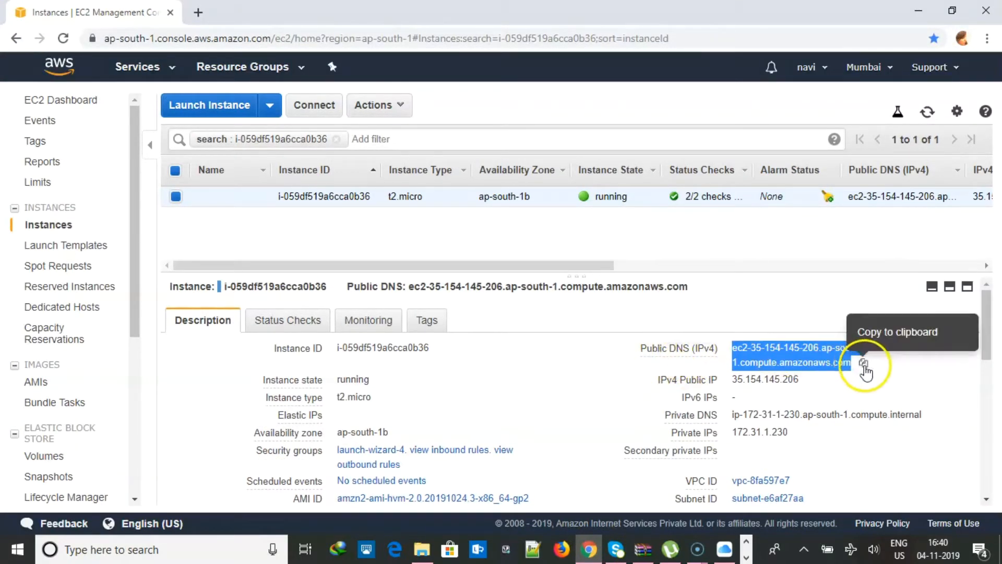
left_click(866, 365)
left_click(865, 366)
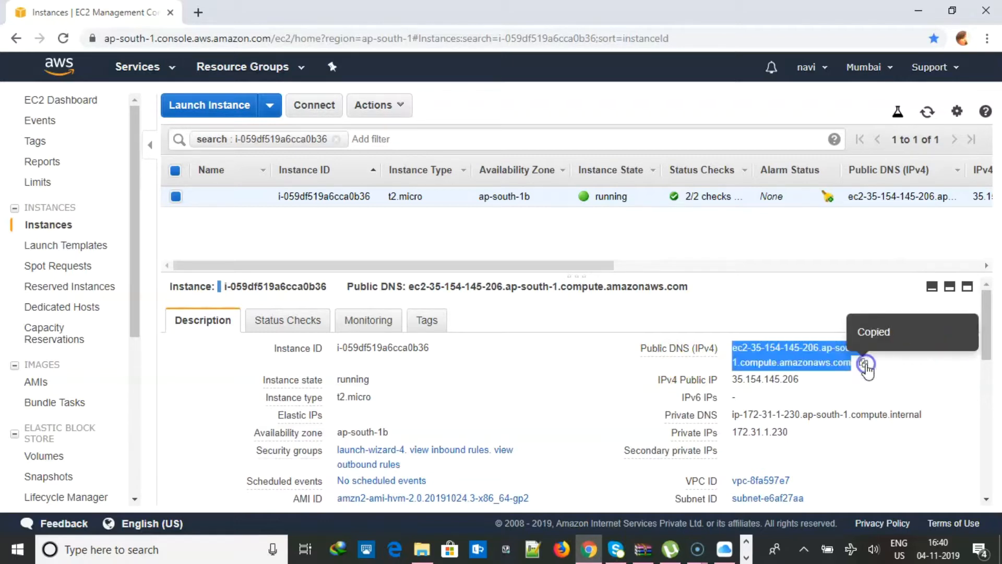
left_click(747, 556)
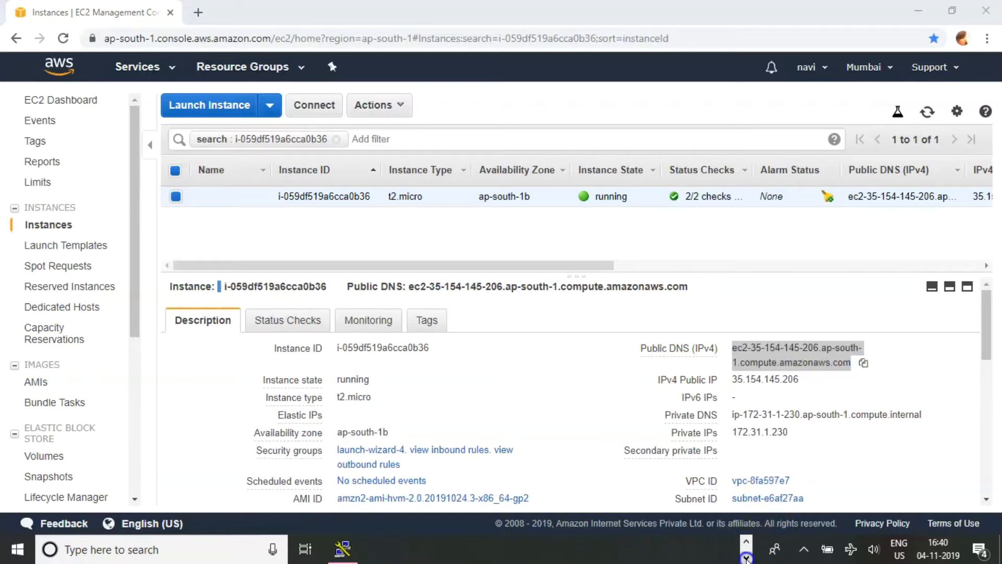
left_click(359, 554)
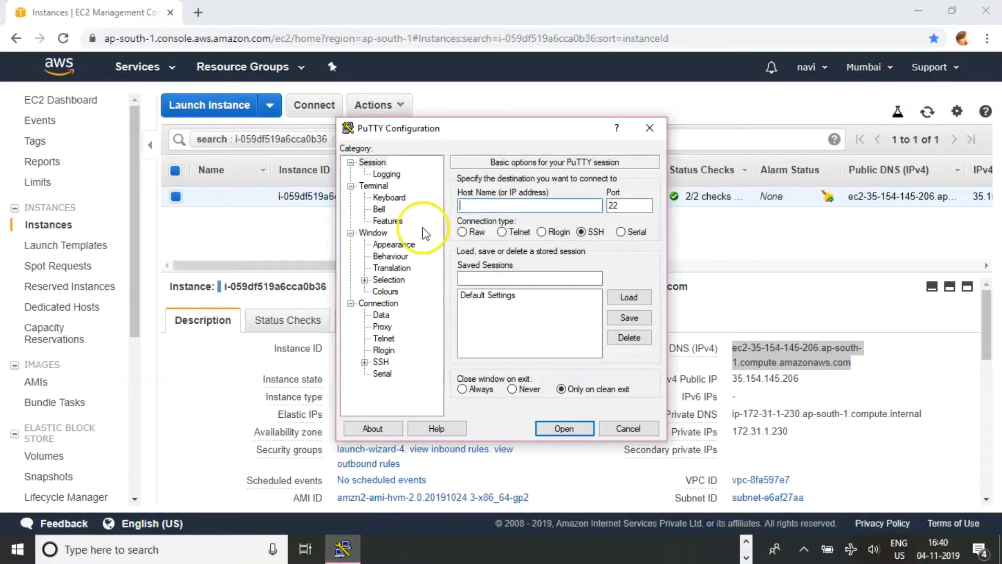
Paste the public DNS as Host Name and set sampleprivate.ppk under Connection > SSH > Auth
key("ctrl+v")
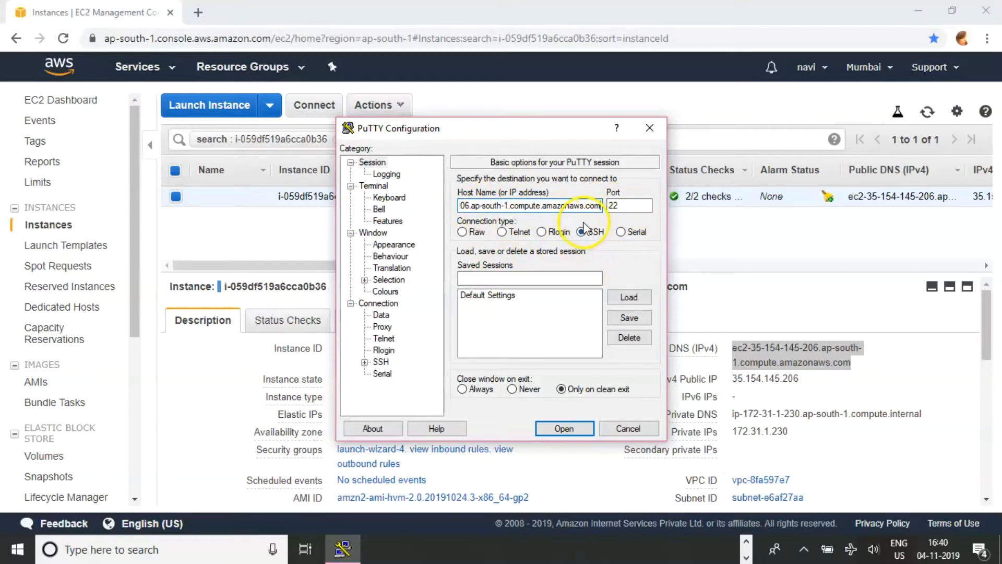
left_click(365, 362)
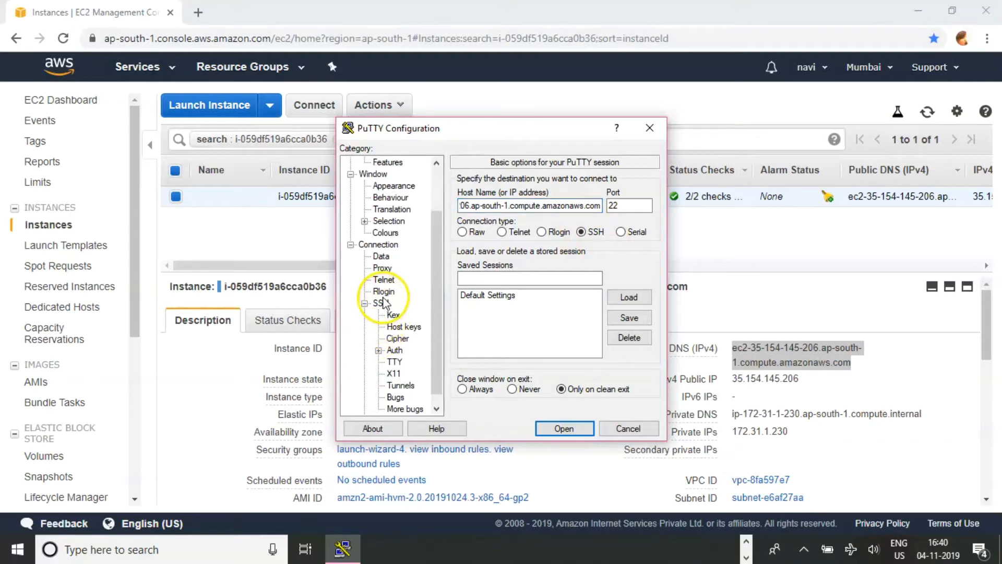
left_click(396, 351)
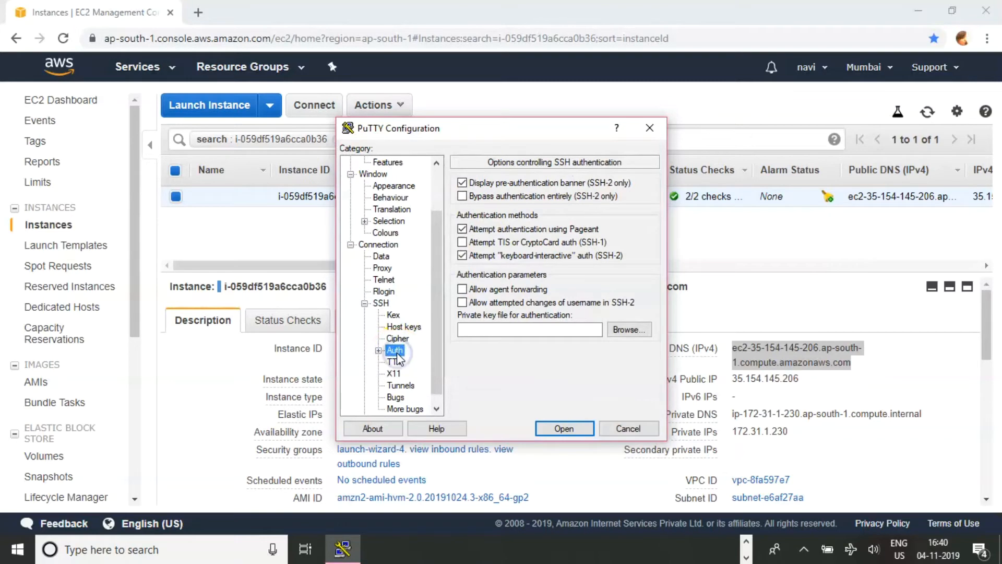
left_click(637, 330)
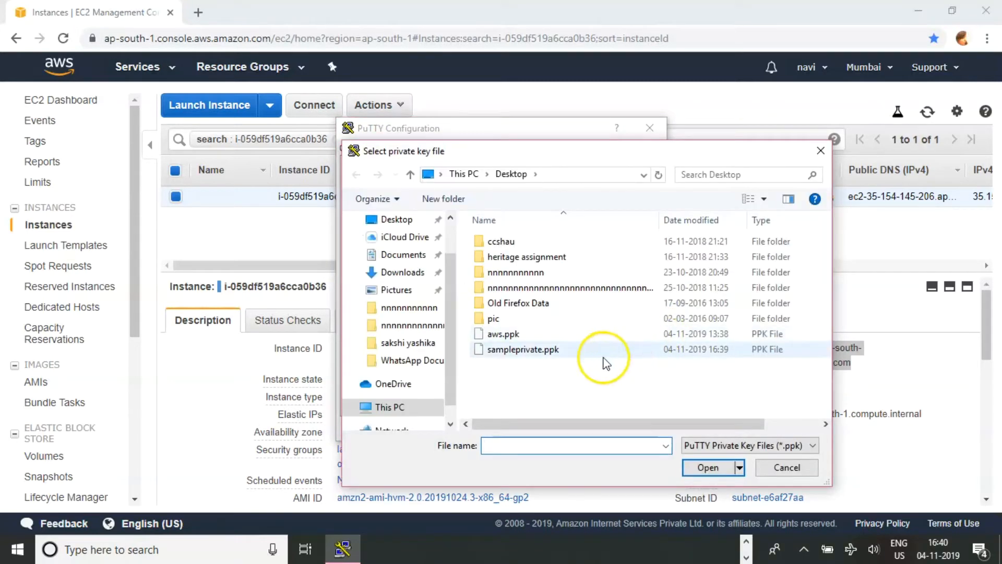
double_click(522, 350)
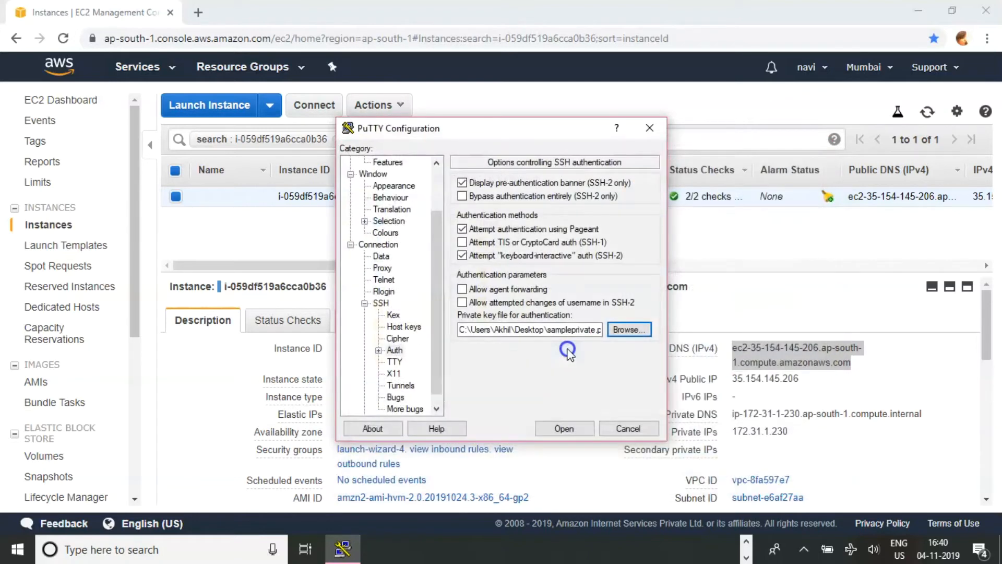
Open the SSH connection and log in as ec2-user
left_click(565, 428)
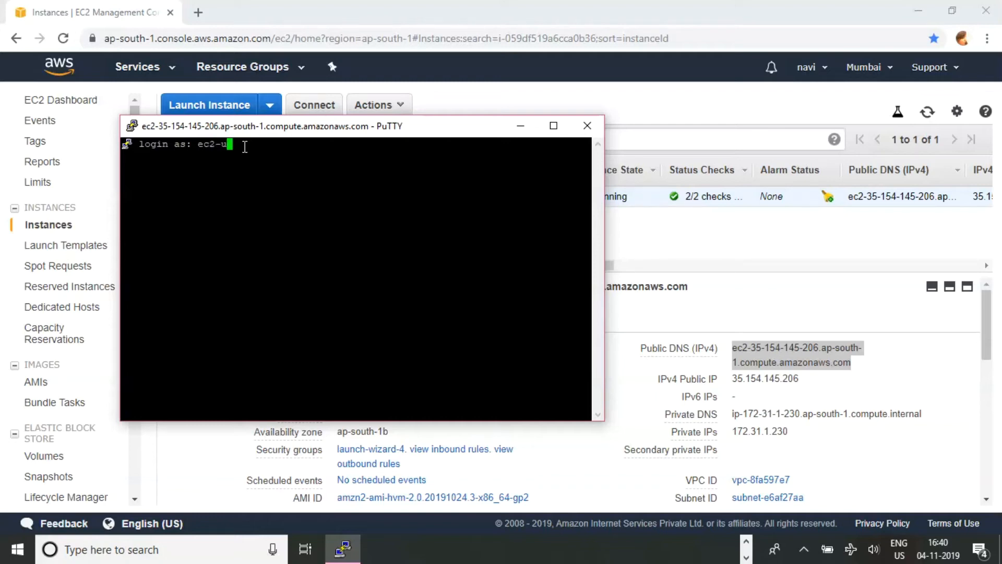
key("Return")
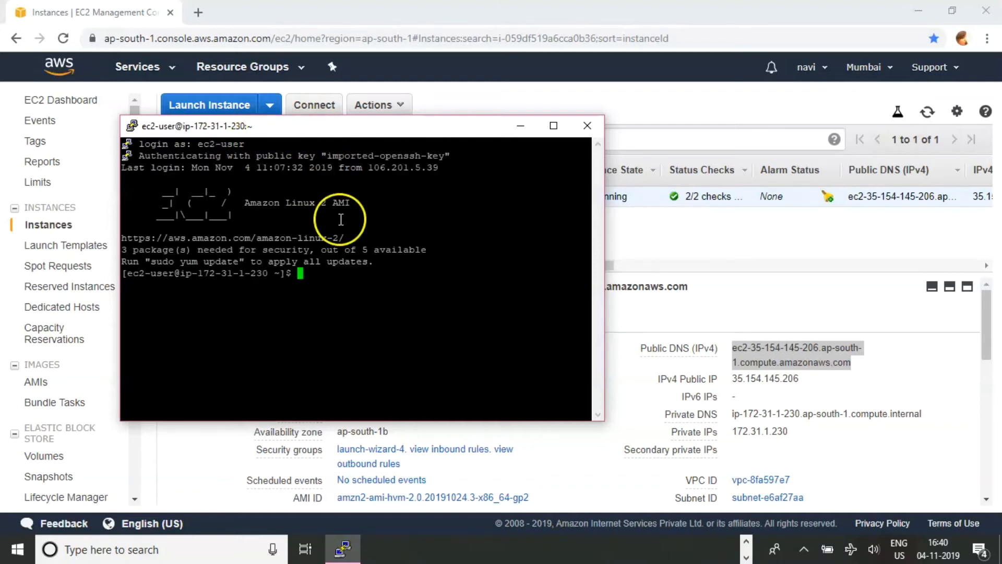